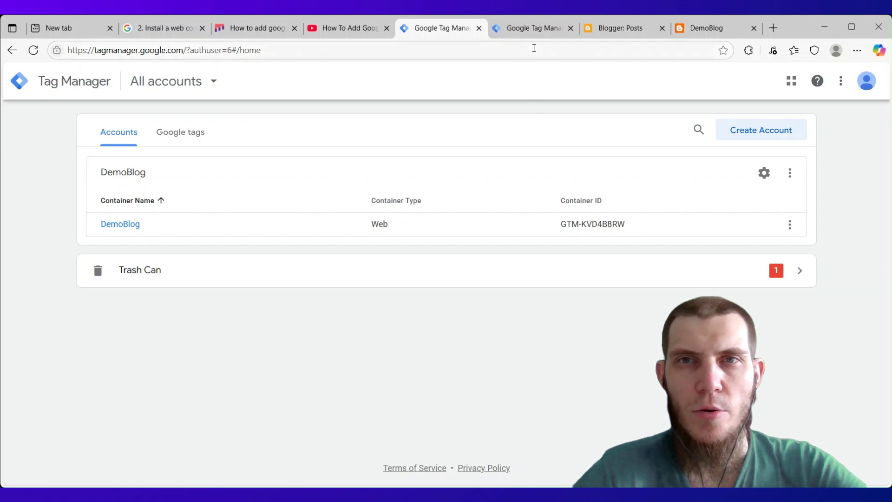
Look over the Tag Manager account list, the DemoBlog container's install snippets and the DemoBlog posts in Blogger.
{"action": "left_click", "coordinate": [534, 28]}
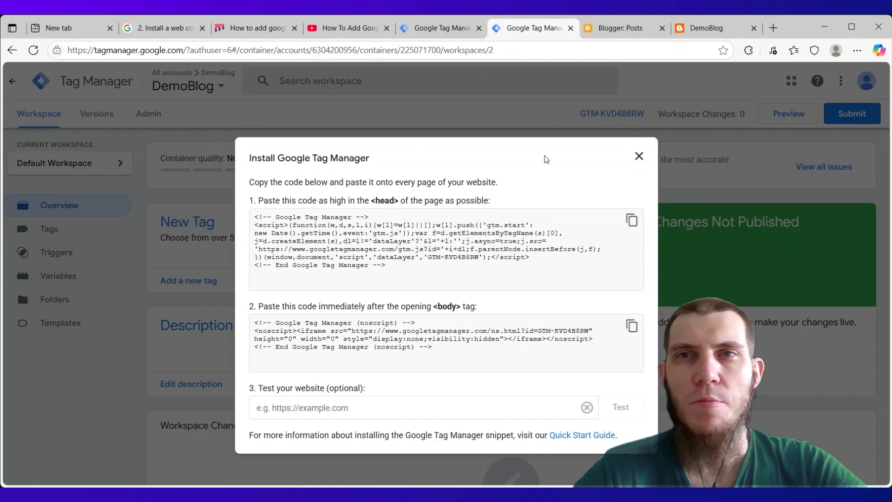
{"action": "left_click", "coordinate": [612, 29]}
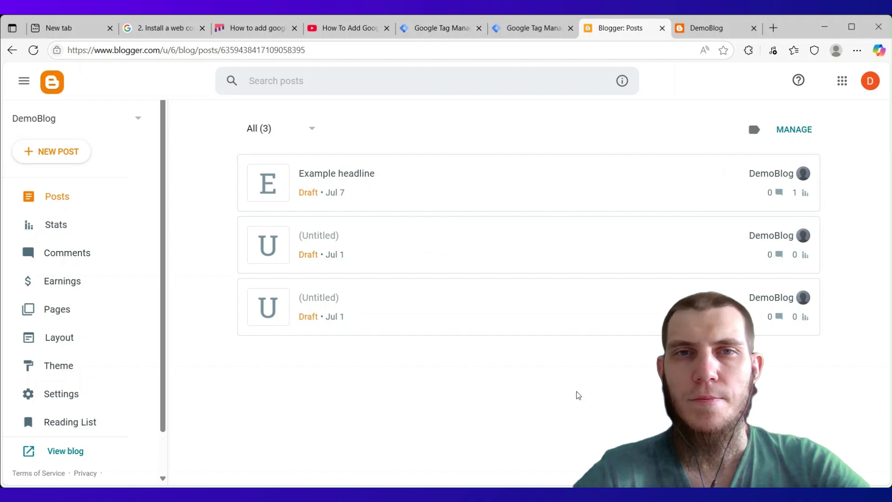
{"action": "left_click", "coordinate": [441, 29]}
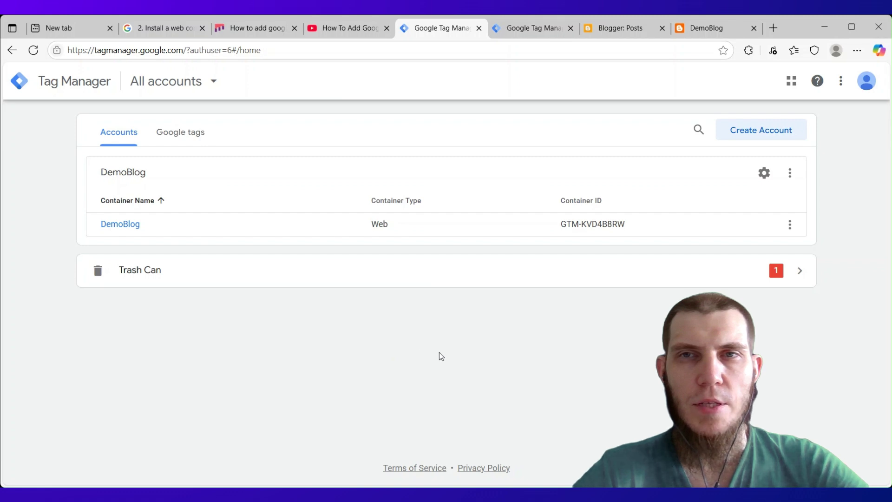
{"action": "left_click", "coordinate": [604, 29]}
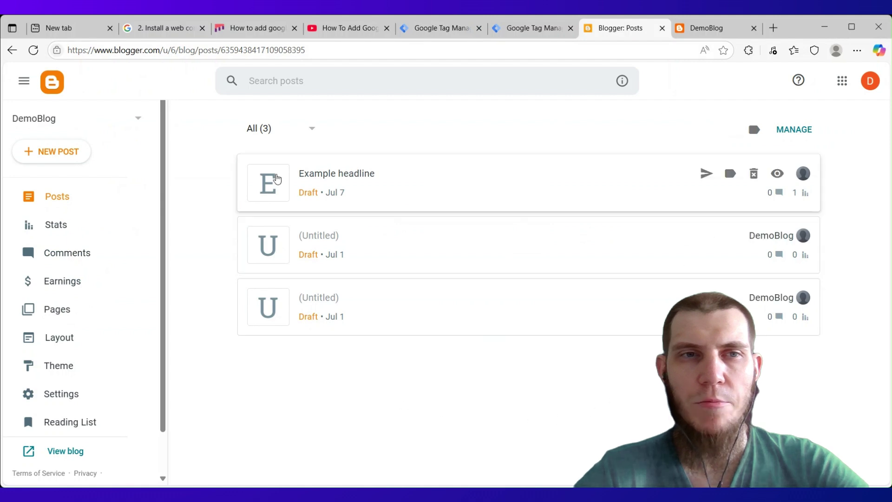
{"action": "left_click", "coordinate": [442, 29]}
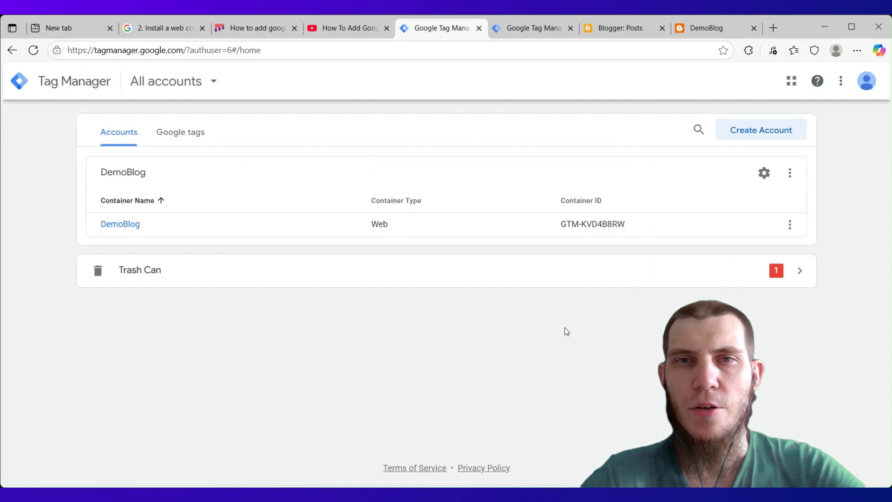
In the DemoBlog container's workspace, view the Google Tag Manager install snippets through the container ID, and close them.
{"action": "left_click", "coordinate": [540, 32]}
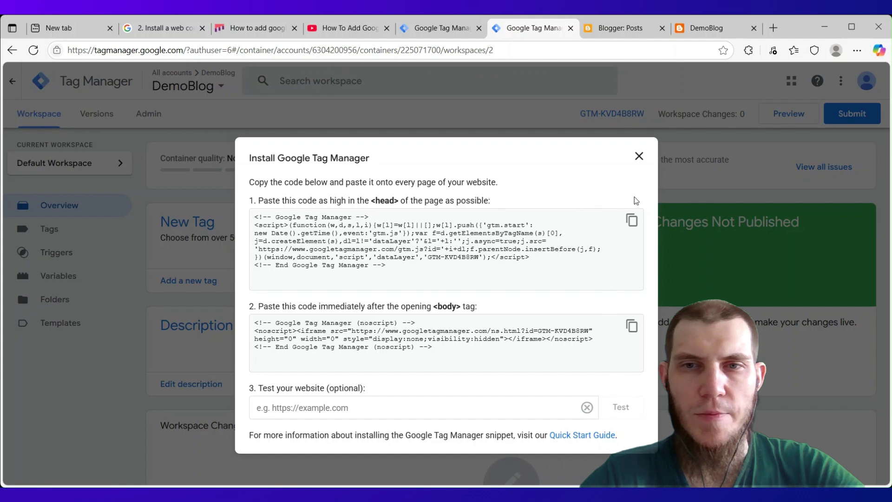
{"action": "left_click", "coordinate": [639, 156]}
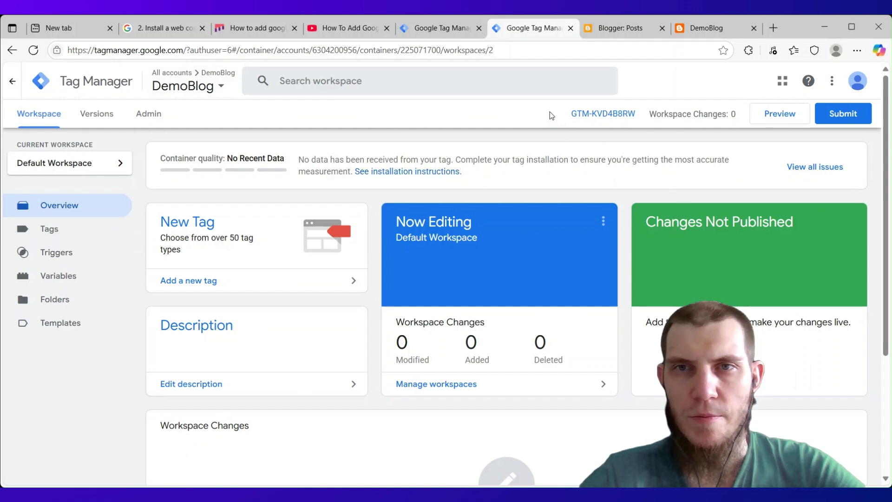
{"action": "left_click_drag", "start_coordinate": [555, 112], "coordinate": [643, 136]}
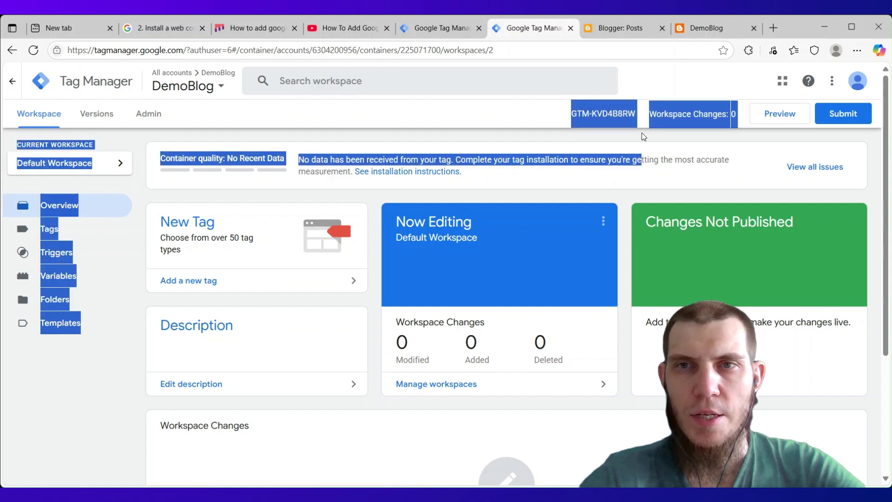
{"action": "left_click", "coordinate": [440, 116]}
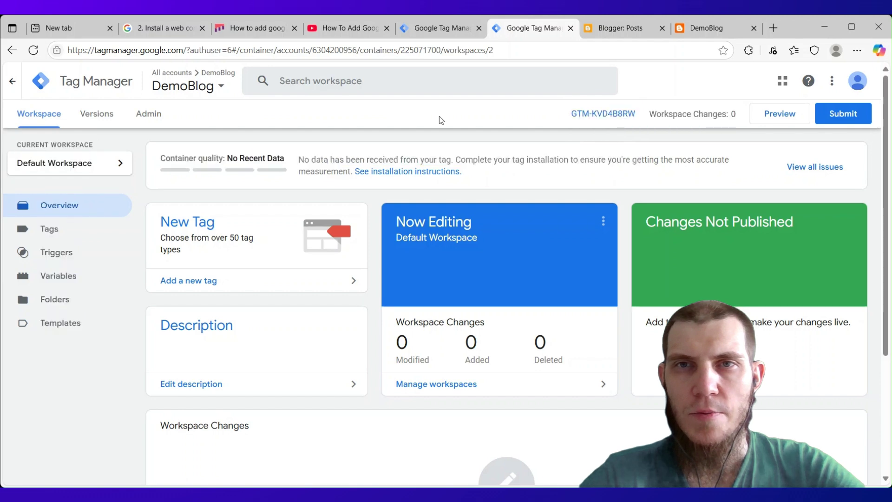
{"action": "left_click", "coordinate": [601, 116]}
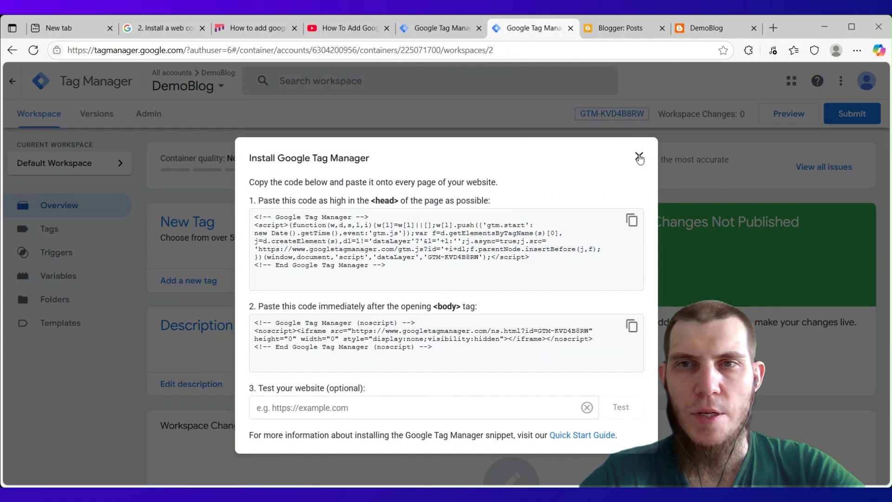
{"action": "left_click", "coordinate": [640, 158]}
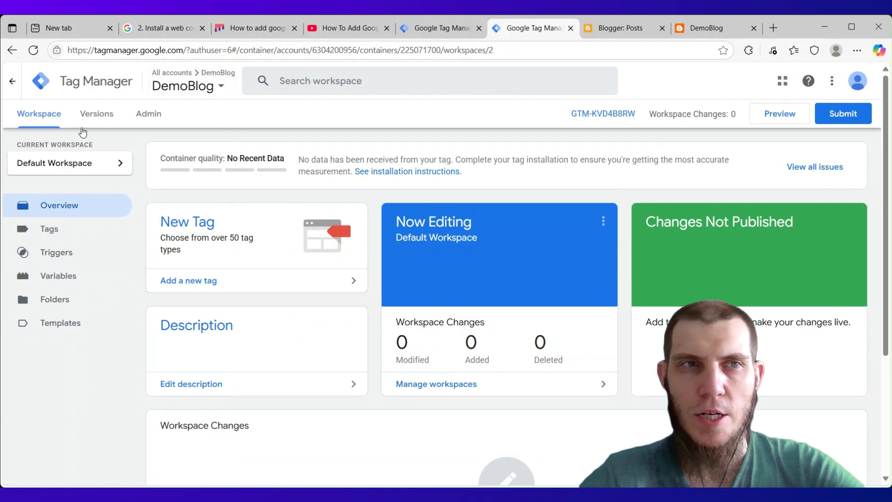
From the account list, go to the DemoBlog account's administration and view the Google Tag Manager installation instructions.
{"action": "left_click", "coordinate": [11, 82]}
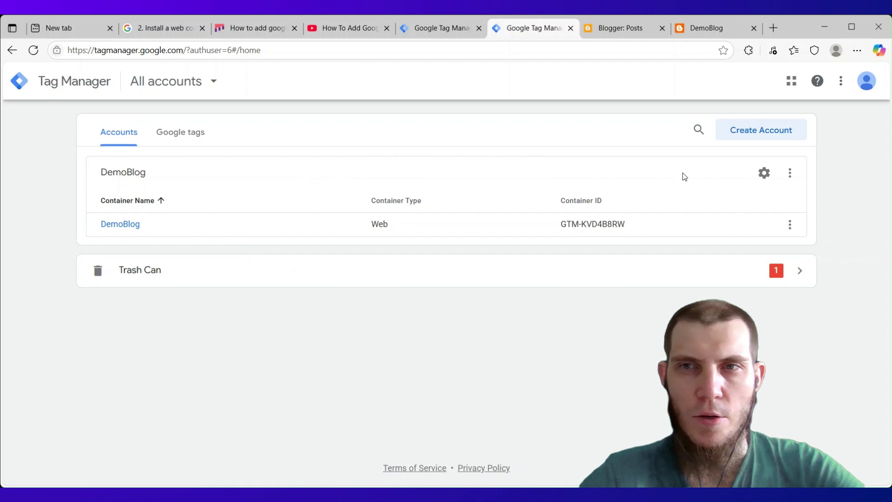
{"action": "left_click", "coordinate": [764, 174]}
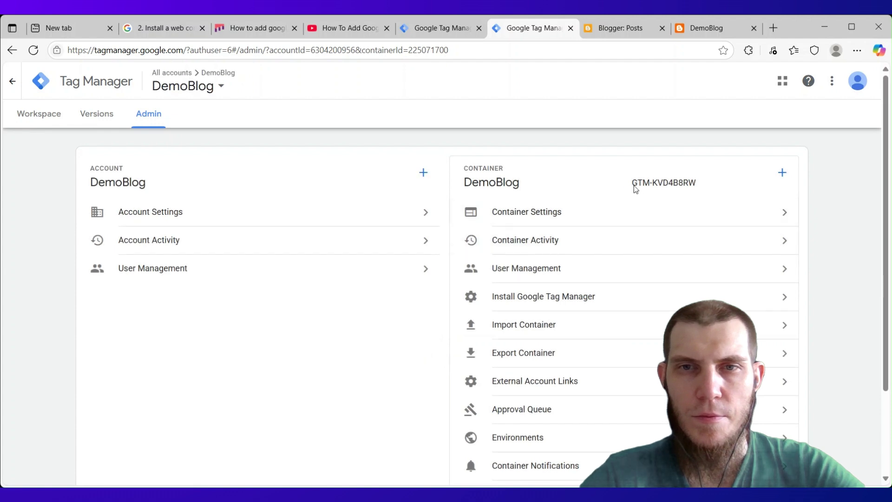
{"action": "double_click", "coordinate": [470, 181]}
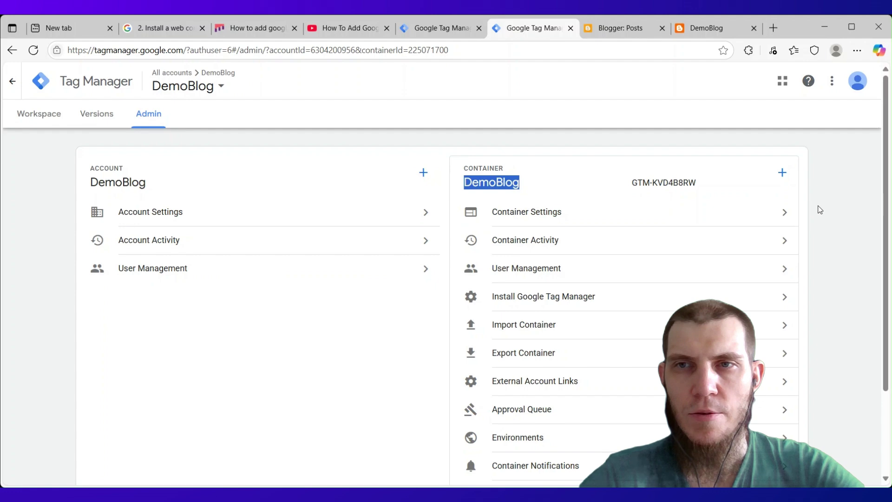
{"action": "left_click", "coordinate": [819, 208]}
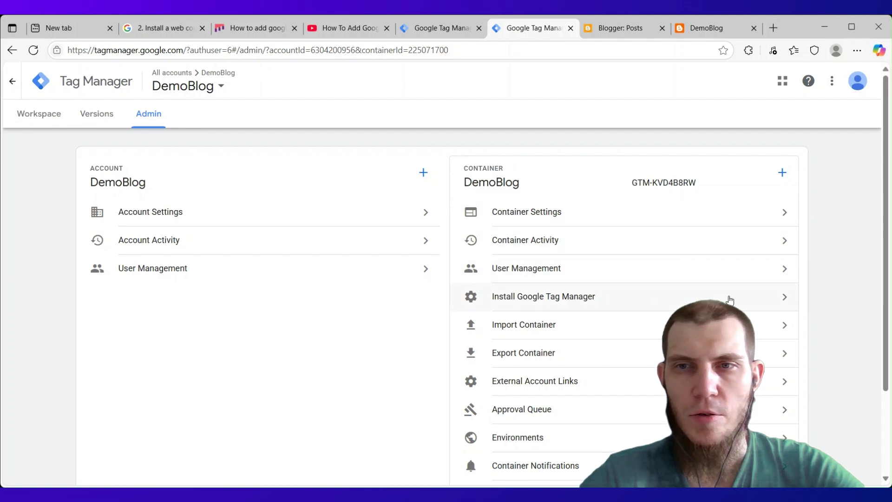
{"action": "left_click", "coordinate": [783, 297]}
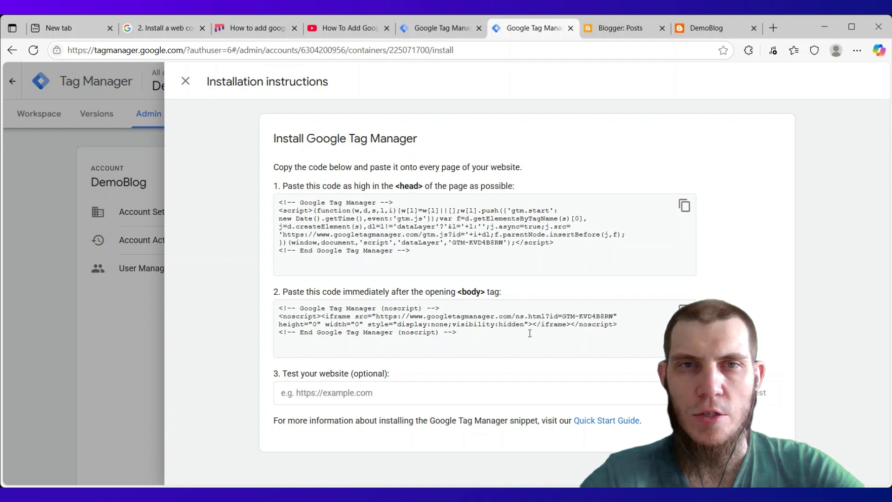
{"action": "left_click", "coordinate": [185, 81]}
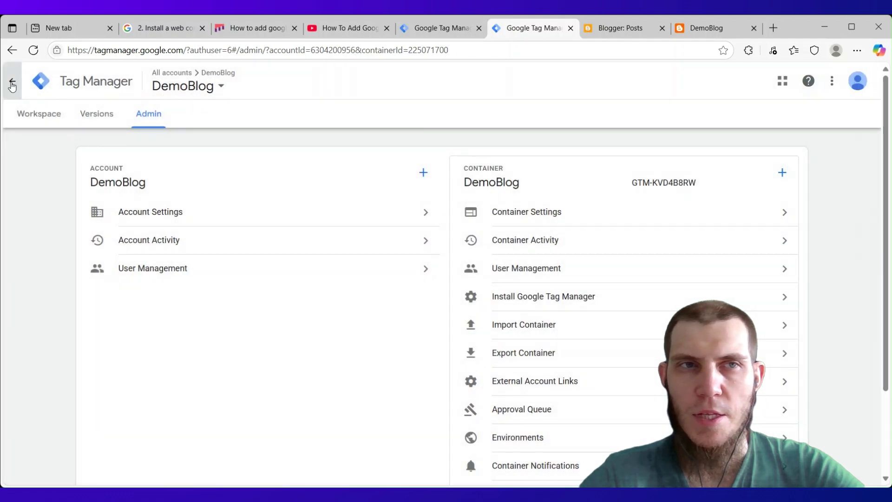
Open the DemoBlog container from the account list and view the installation instructions through its administration page.
{"action": "left_click", "coordinate": [13, 83]}
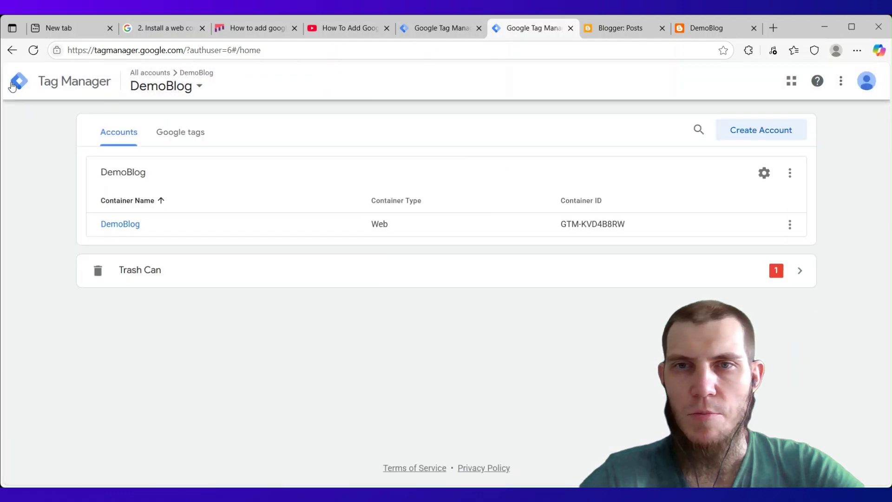
{"action": "left_click", "coordinate": [134, 226]}
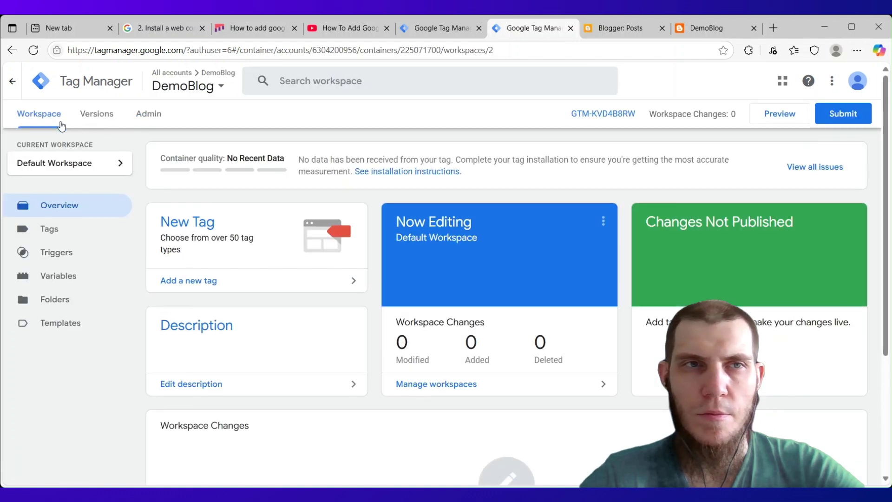
{"action": "left_click", "coordinate": [148, 114]}
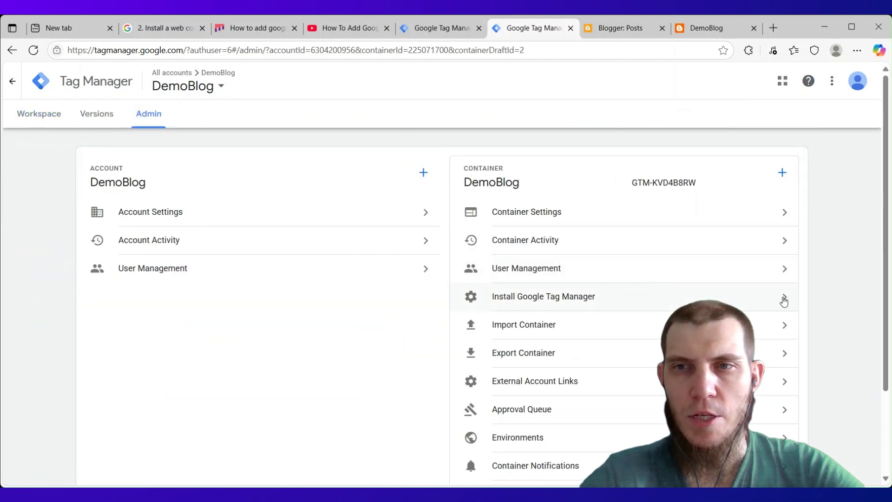
{"action": "left_click", "coordinate": [785, 300]}
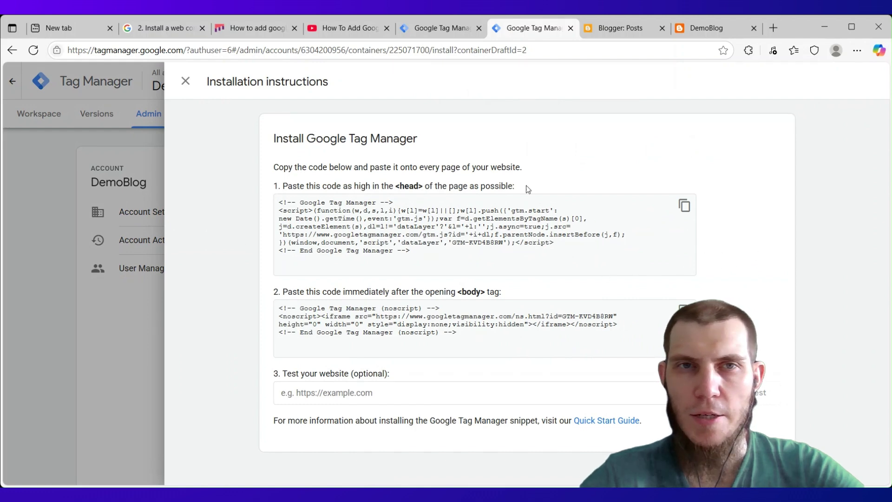
{"action": "left_click", "coordinate": [186, 82]}
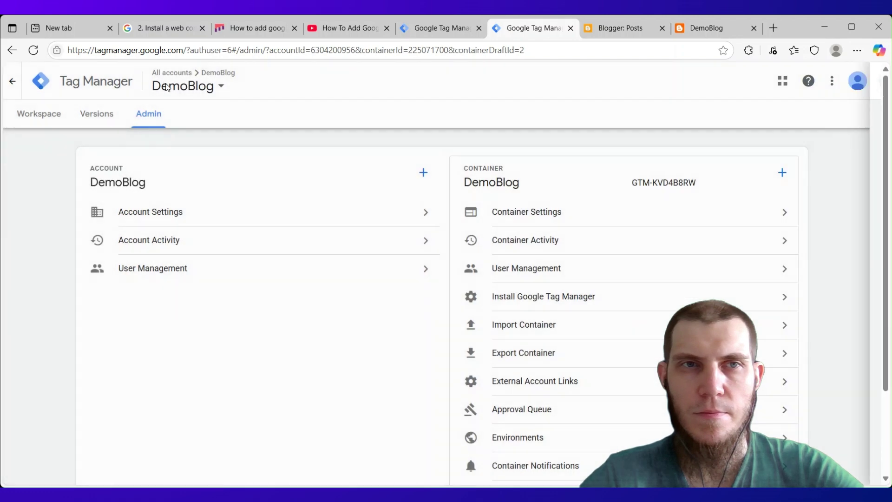
Reopen the DemoBlog container's workspace and bring up the install snippets for the head and body tags.
{"action": "left_click", "coordinate": [12, 82]}
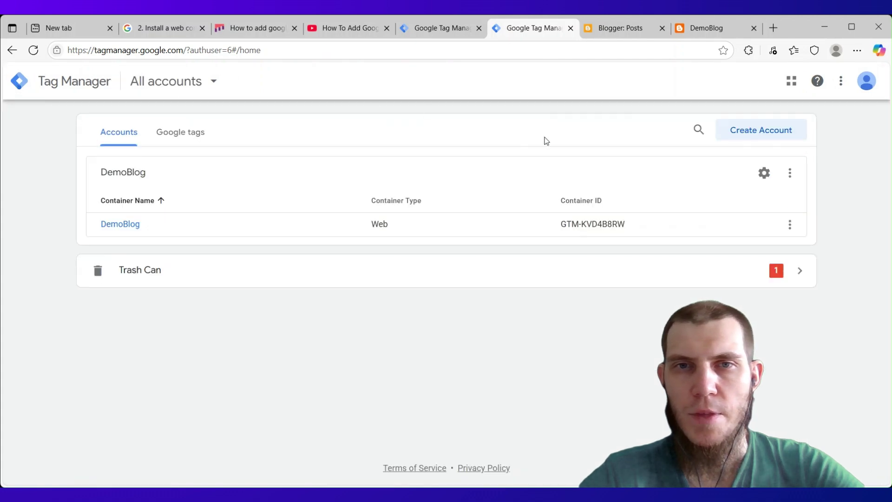
{"action": "left_click", "coordinate": [121, 224]}
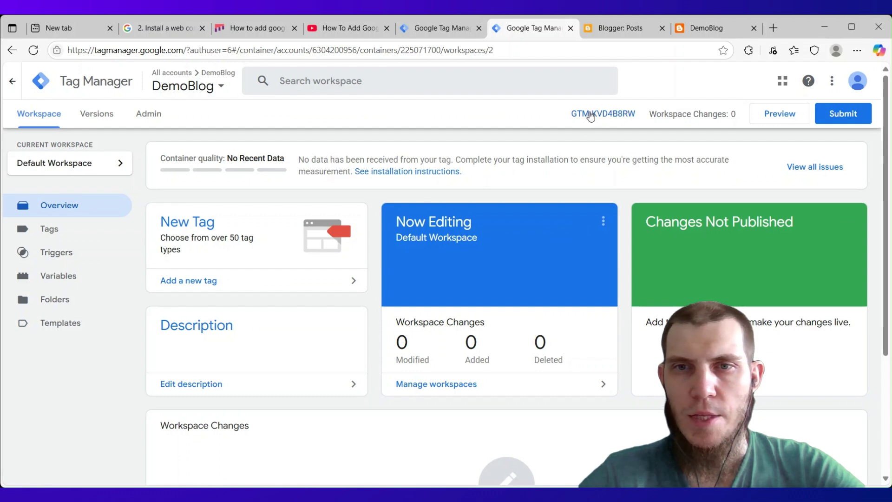
{"action": "left_click", "coordinate": [590, 116]}
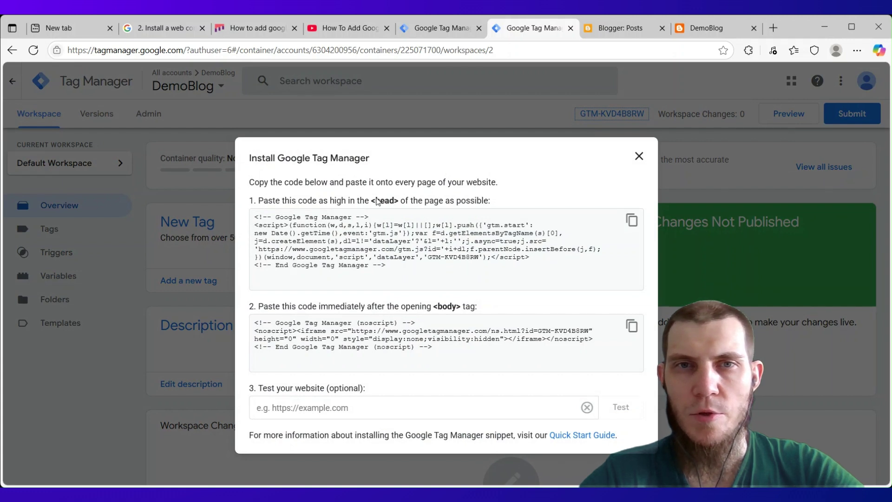
{"action": "left_click_drag", "start_coordinate": [369, 204], "coordinate": [406, 203]}
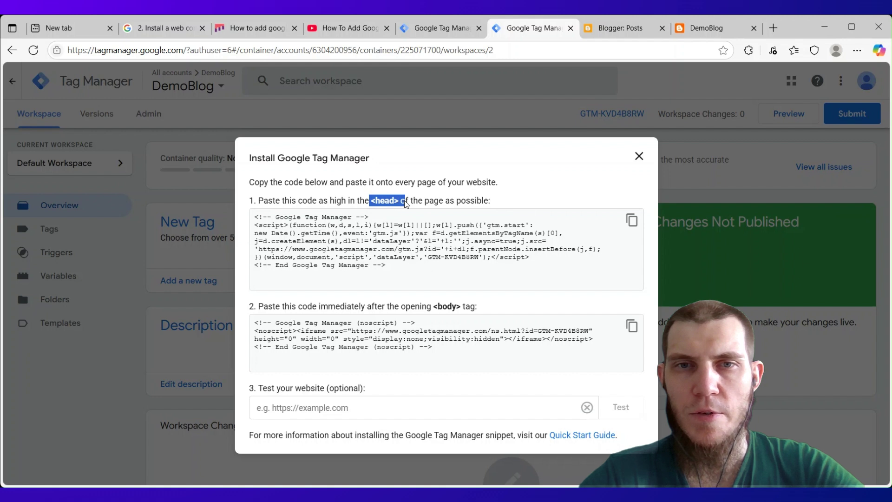
{"action": "left_click", "coordinate": [484, 308]}
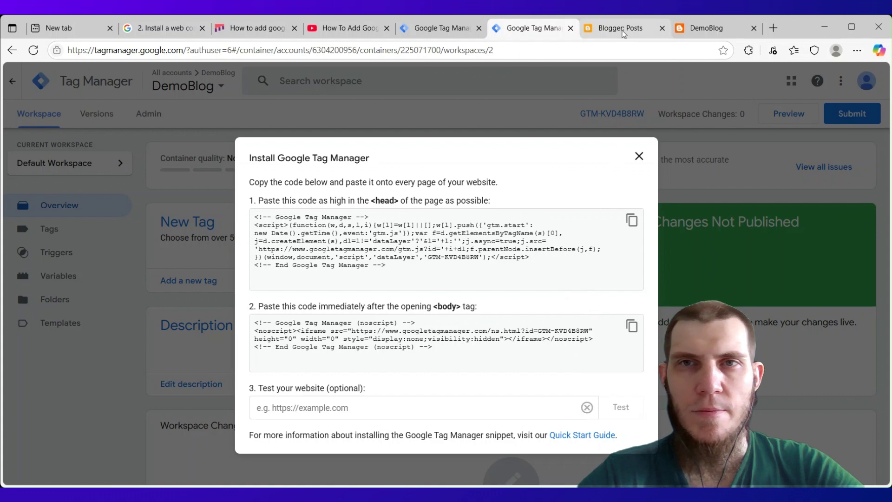
Compare the DemoBlog posts page in Blogger with the Google Tag Manager install snippets.
{"action": "left_click", "coordinate": [624, 33]}
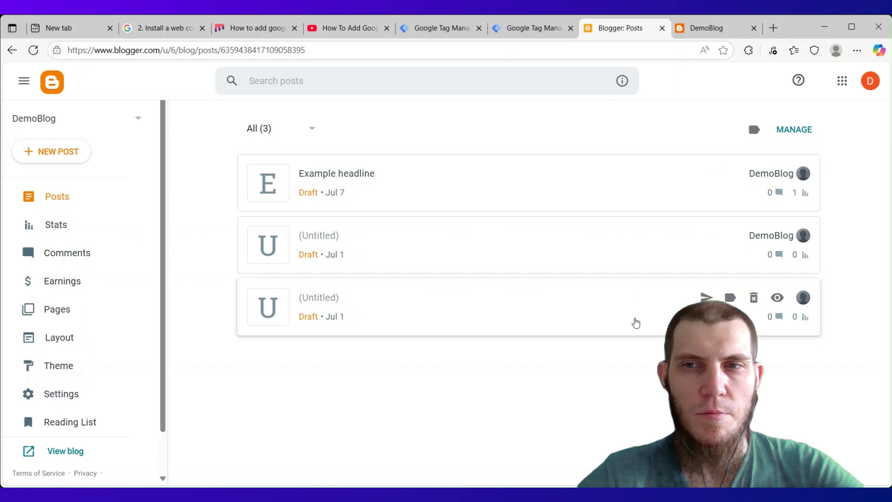
{"action": "left_click", "coordinate": [550, 30]}
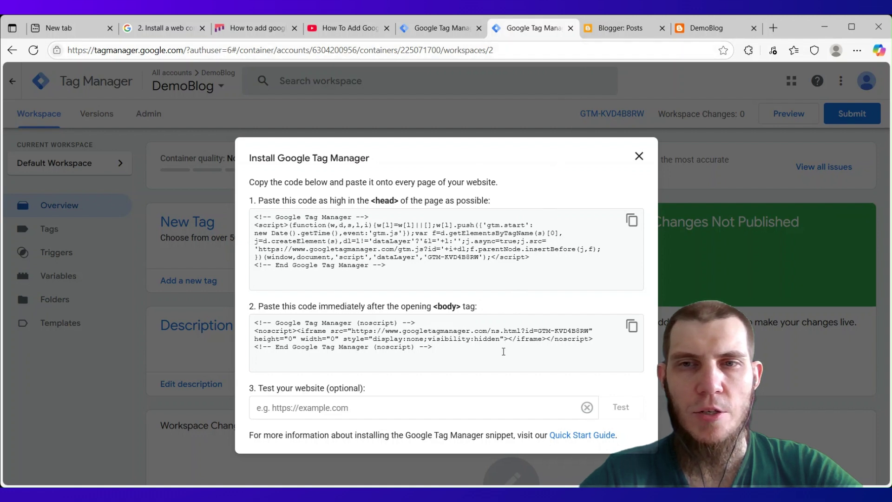
{"action": "left_click", "coordinate": [615, 31]}
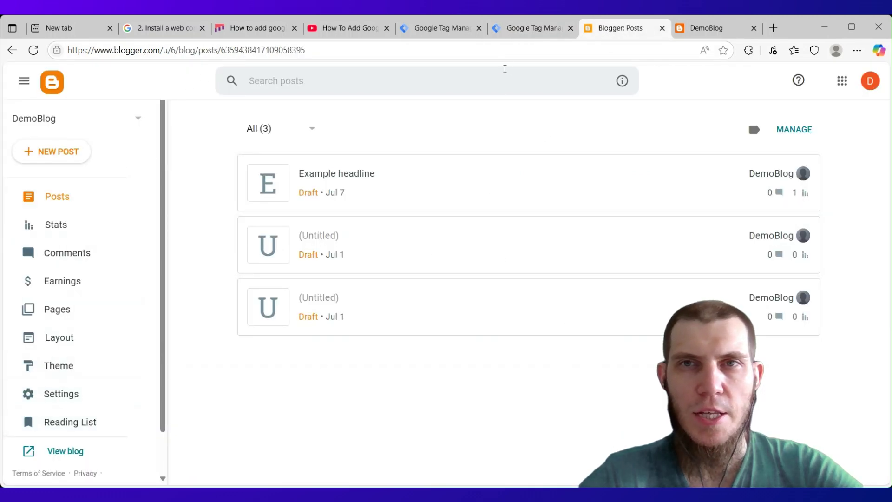
{"action": "left_click", "coordinate": [537, 28]}
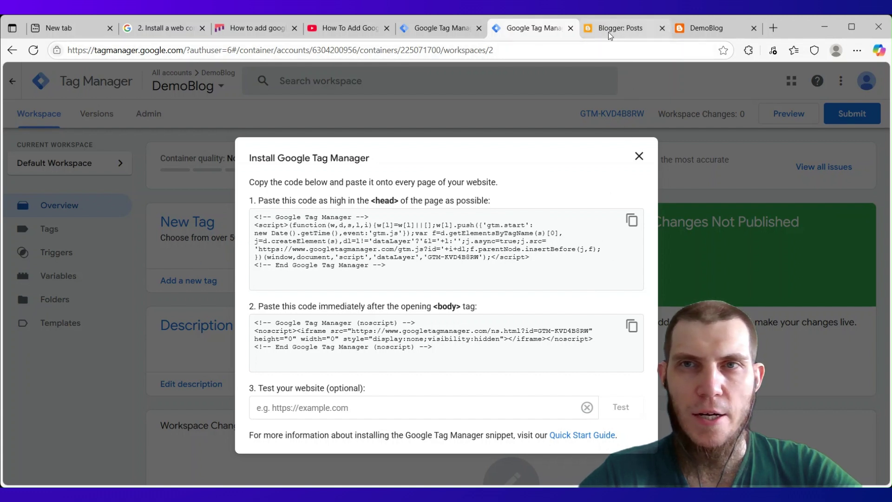
Switch to Blogger and open the HTML editor for the DemoBlog site's Contempo Light theme.
{"action": "left_click", "coordinate": [624, 37]}
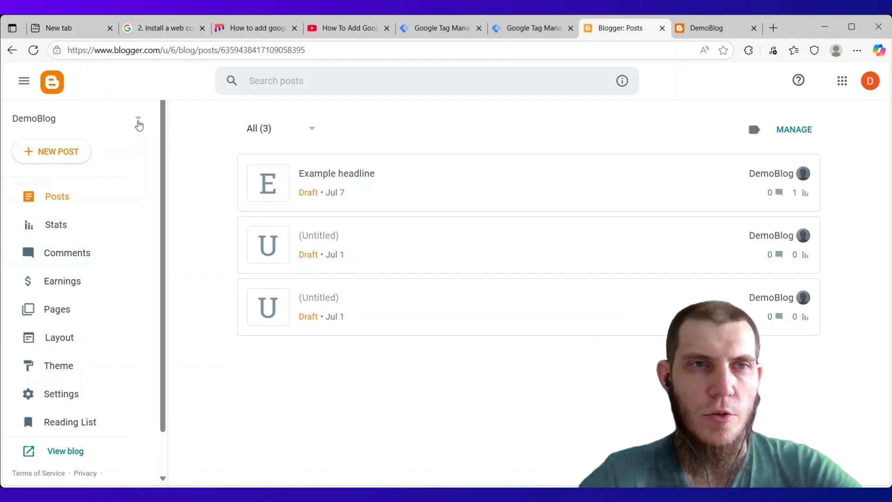
{"action": "left_click", "coordinate": [138, 119]}
{"action": "left_click", "coordinate": [44, 148]}
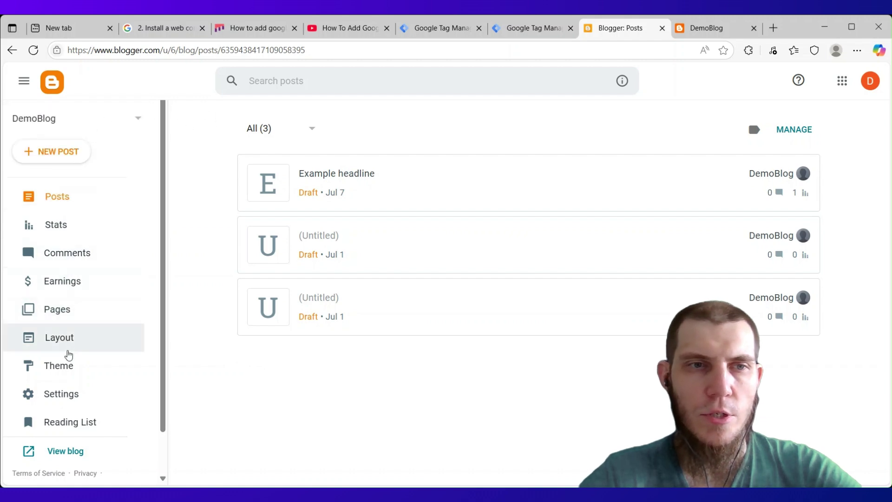
{"action": "left_click", "coordinate": [85, 372]}
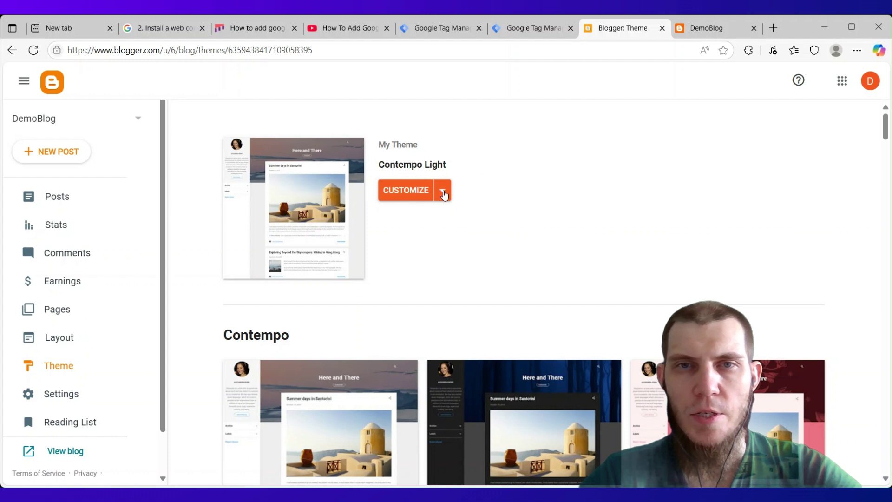
{"action": "left_click", "coordinate": [444, 196]}
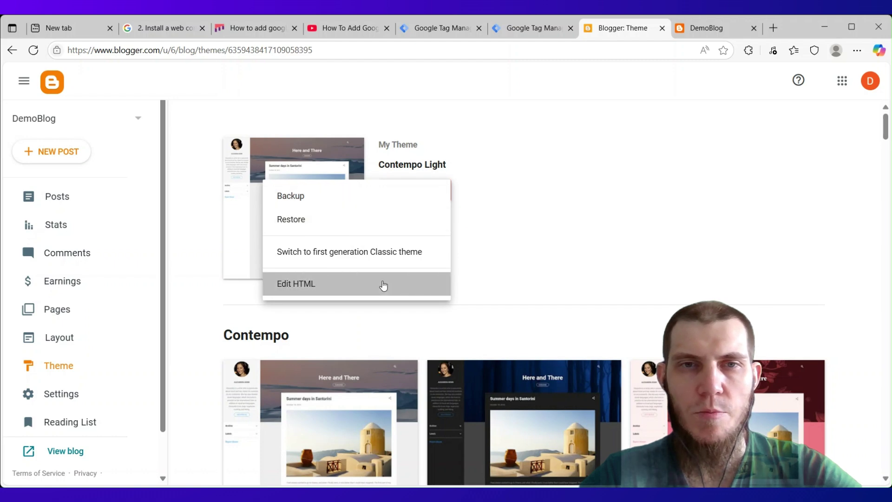
{"action": "left_click", "coordinate": [384, 285]}
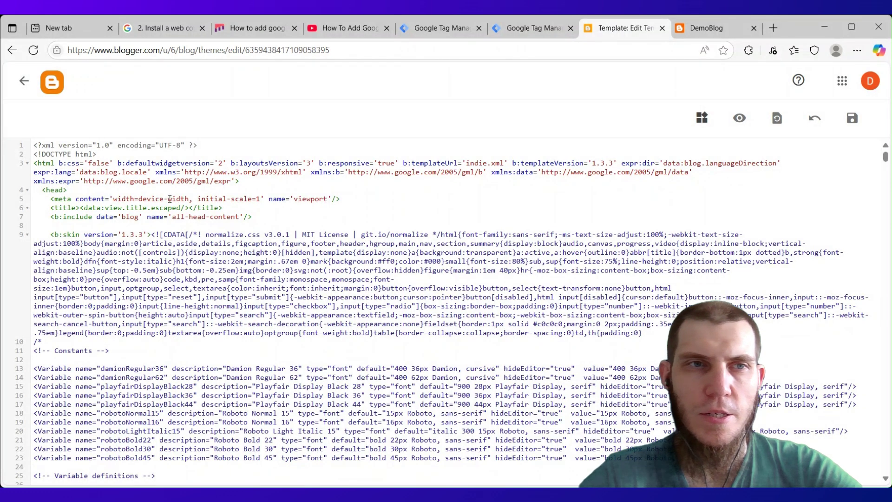
Copy the head snippet from Google Tag Manager and paste it on a new line directly below the theme's opening <head> tag.
{"action": "left_click", "coordinate": [49, 189]}
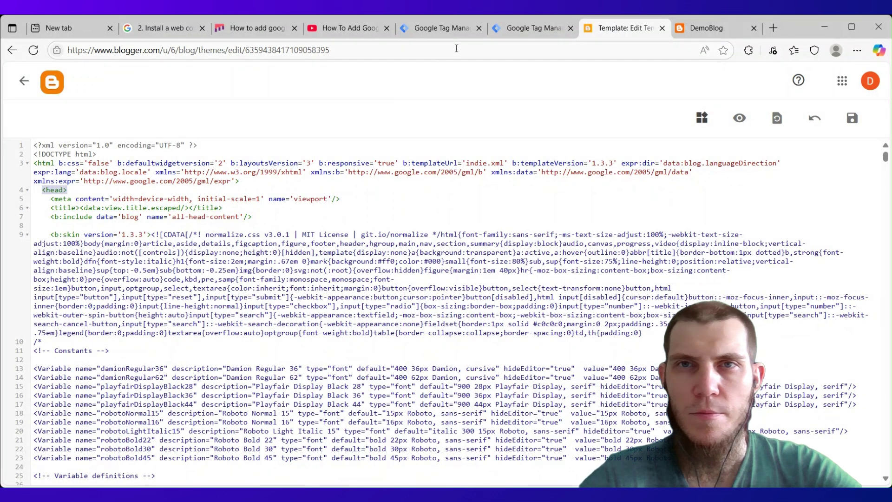
{"action": "left_click", "coordinate": [513, 30]}
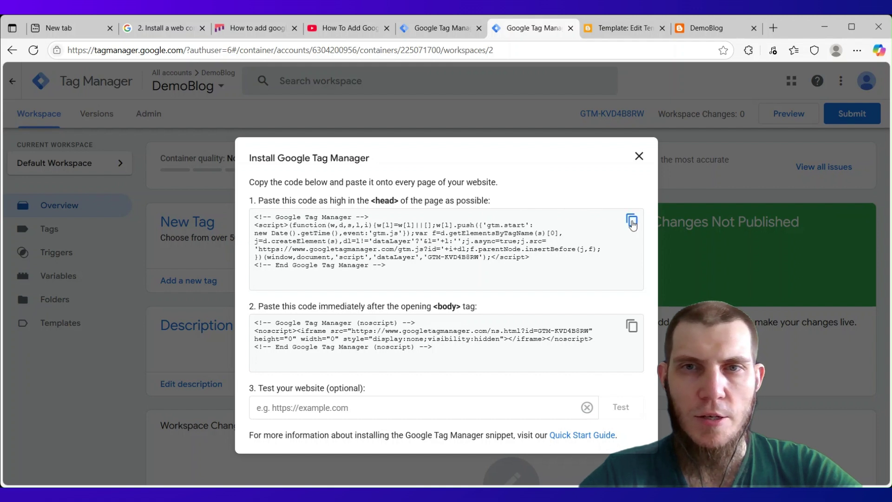
{"action": "left_click", "coordinate": [632, 222]}
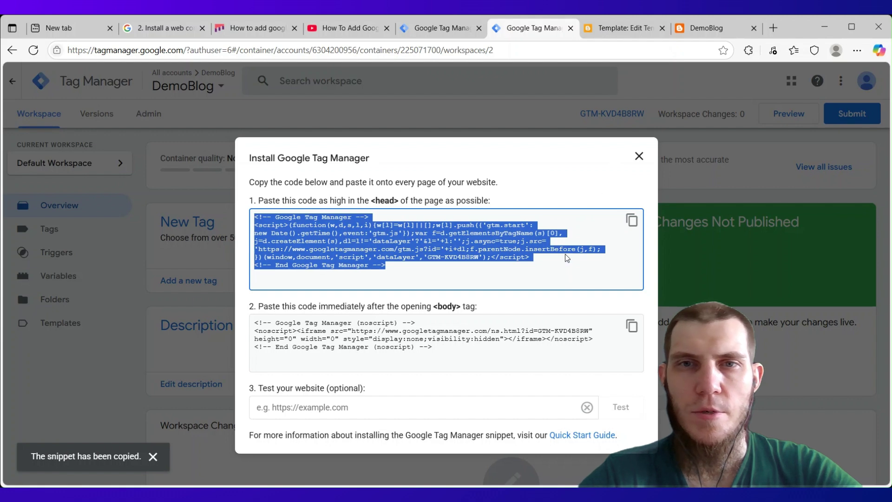
{"action": "left_click", "coordinate": [602, 30]}
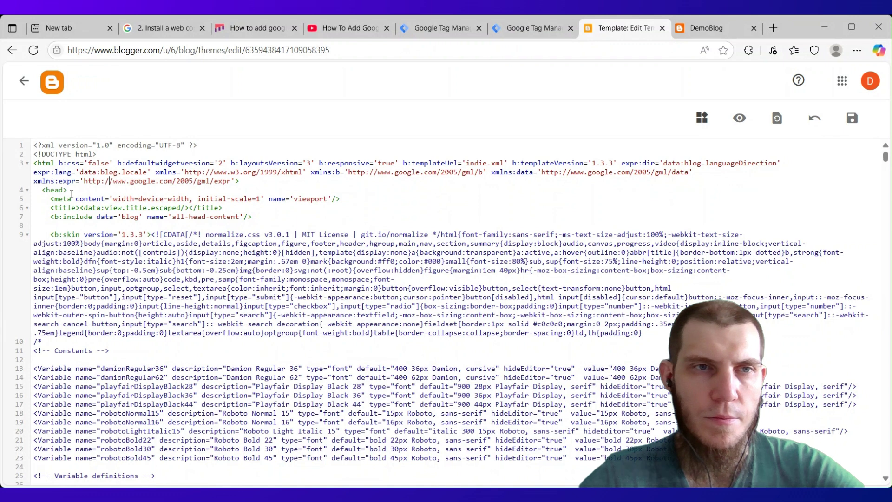
{"action": "left_click", "coordinate": [80, 183]}
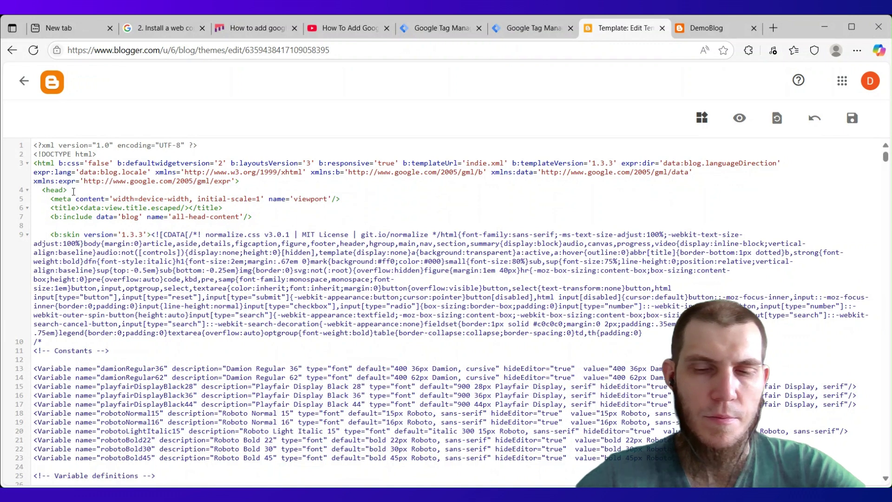
{"action": "left_click", "coordinate": [73, 191]}
{"action": "key", "text": "Return"}
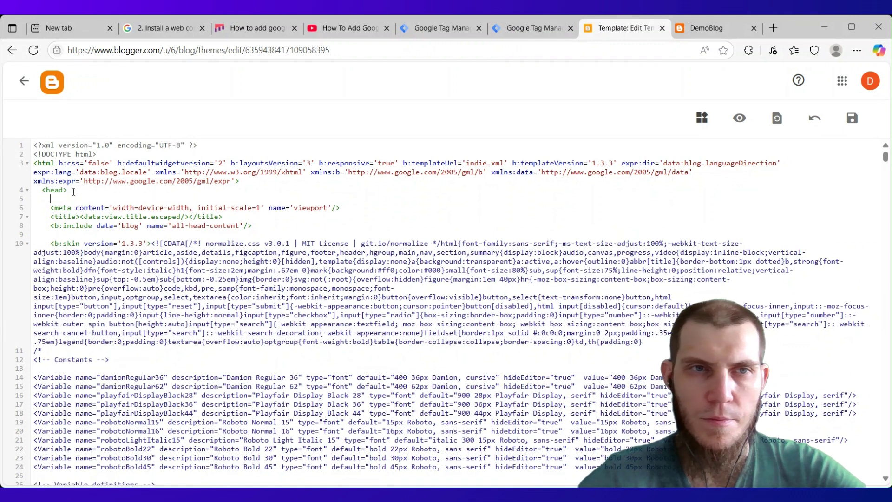
{"action": "key", "text": "ctrl+v"}
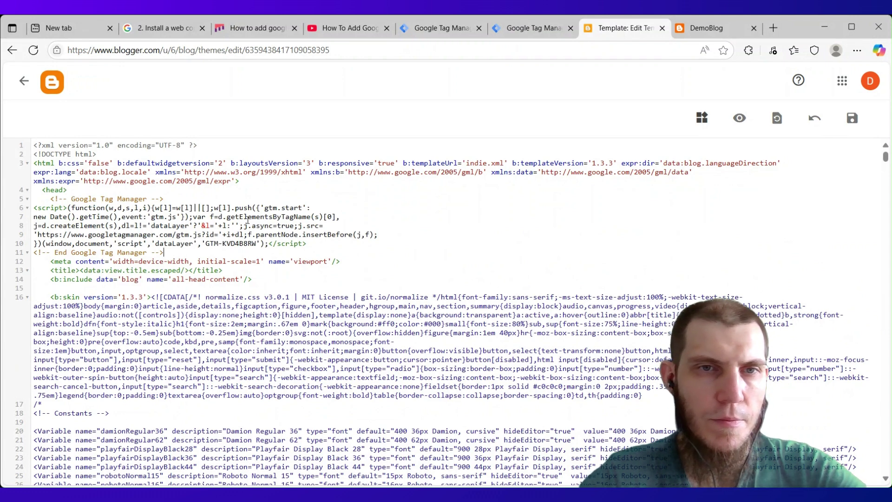
Copy the noscript body snippet from the Google Tag Manager install instructions and return to the Blogger theme's HTML.
{"action": "left_click", "coordinate": [517, 26]}
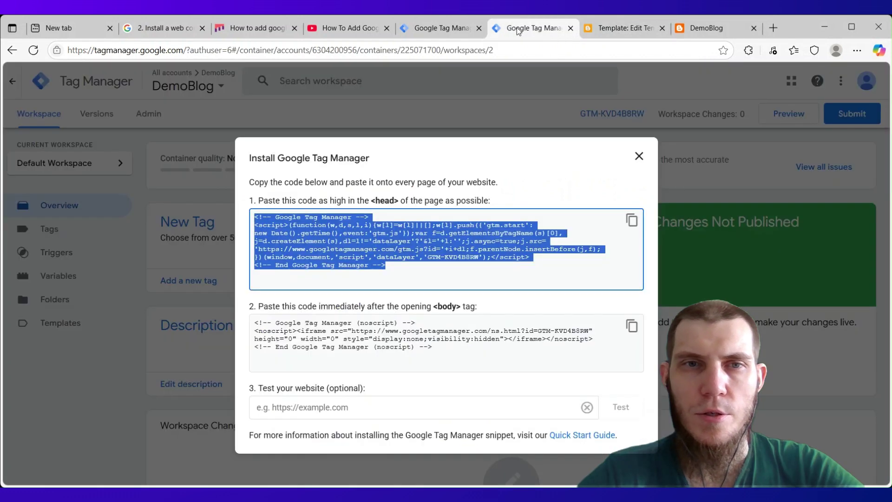
{"action": "left_click", "coordinate": [441, 347]}
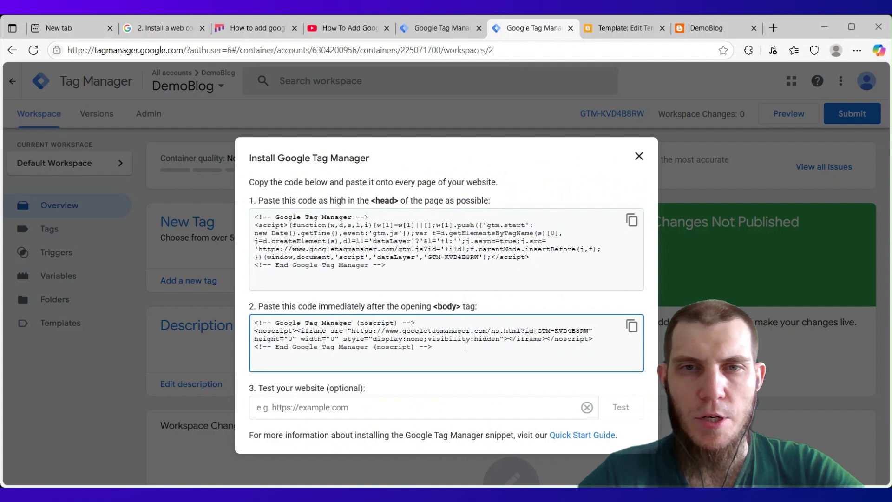
{"action": "left_click", "coordinate": [631, 325]}
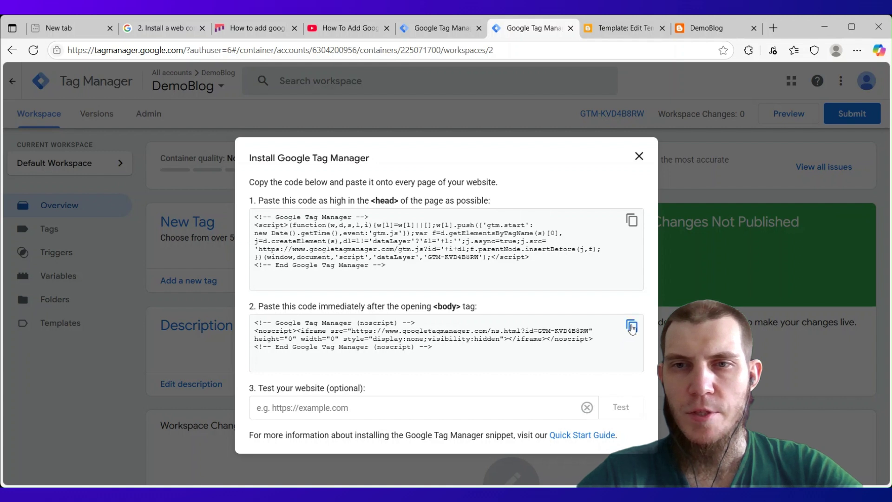
{"action": "left_click", "coordinate": [632, 327]}
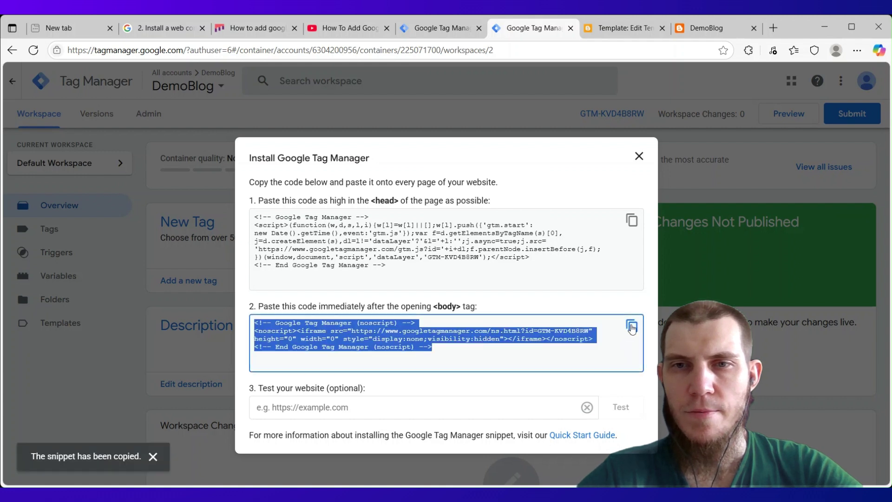
{"action": "left_click", "coordinate": [610, 31]}
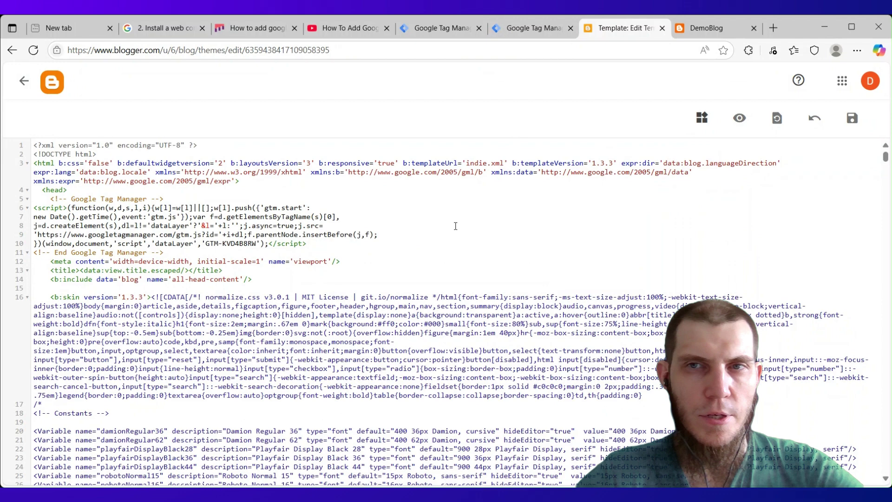
Search the theme's HTML for the opening <body> tag.
{"action": "scroll", "coordinate": [456, 226], "scroll_direction": "down", "scroll_amount": 3}
{"action": "scroll", "coordinate": [456, 225], "scroll_direction": "up", "scroll_amount": 3}
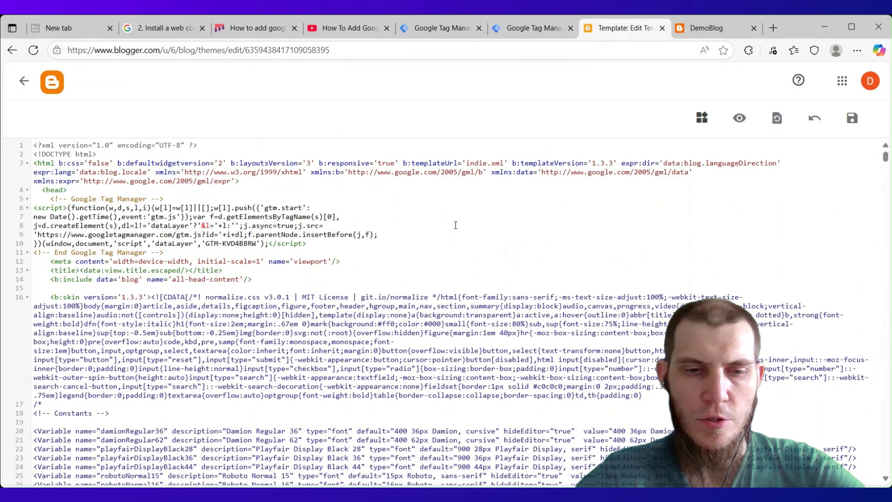
{"action": "key", "text": "ctrl+f"}
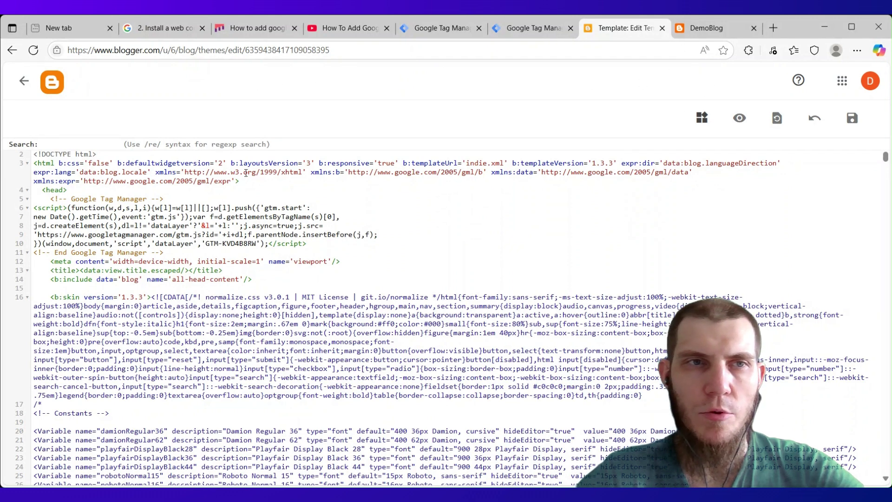
{"action": "left_click", "coordinate": [106, 154]}
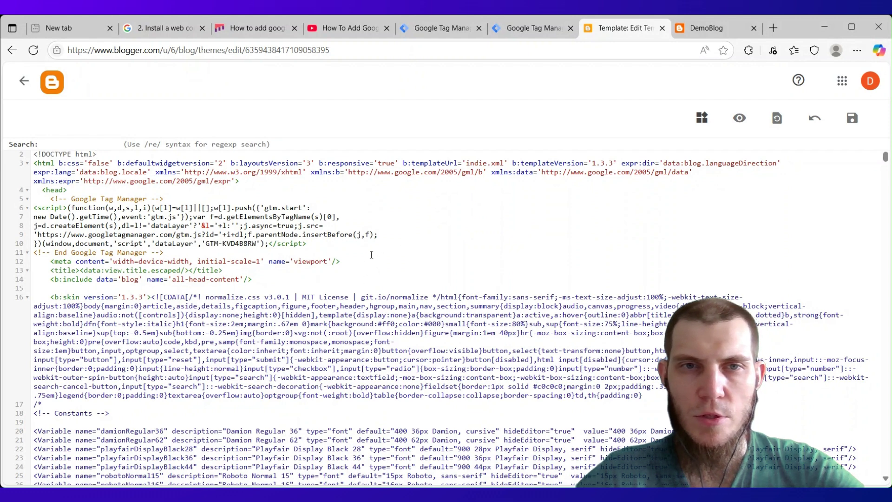
{"action": "left_click", "coordinate": [297, 277]}
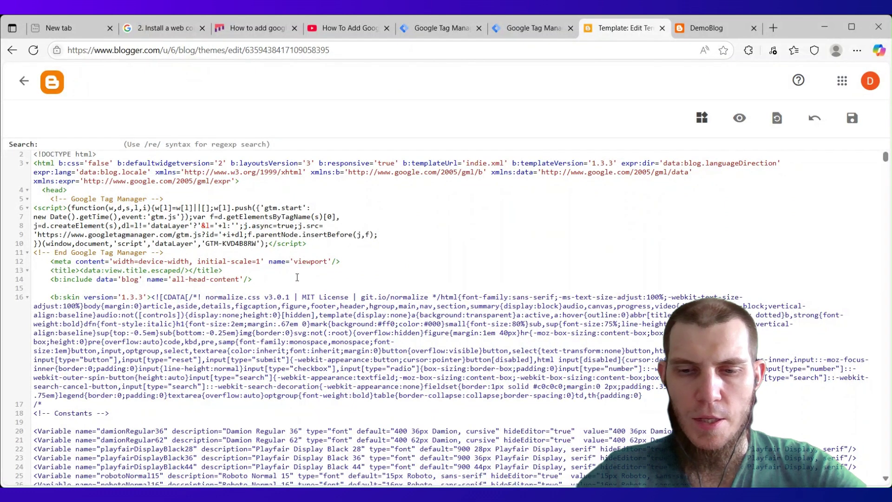
{"action": "key", "text": "ctrl+f"}
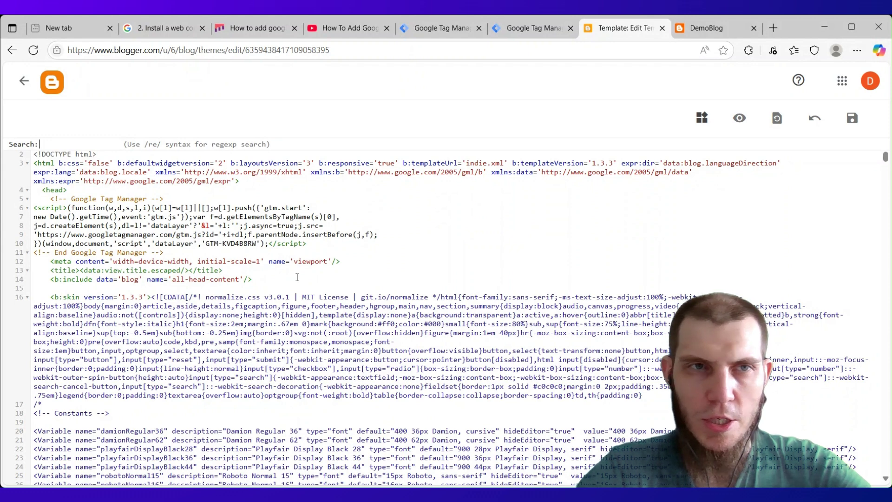
{"action": "key", "text": "ctrl+v"}
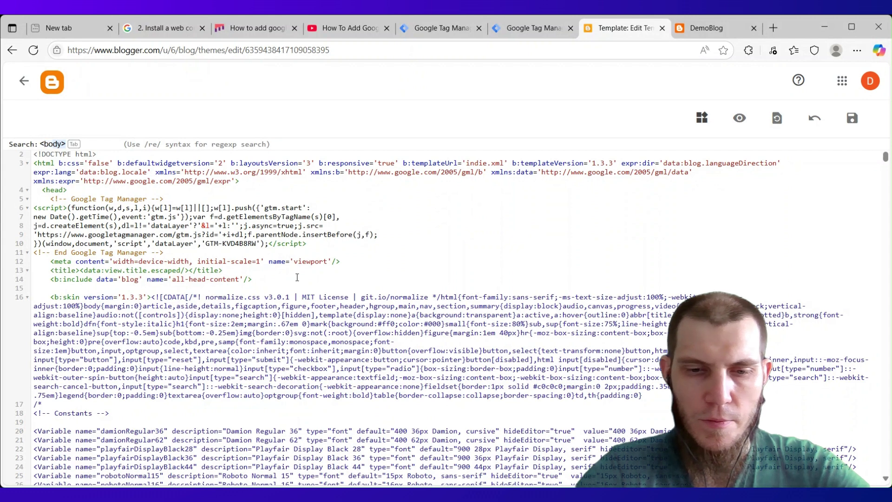
{"action": "key", "text": "BackSpace"}
{"action": "type", "text": "."}
{"action": "type", "text": ">"}
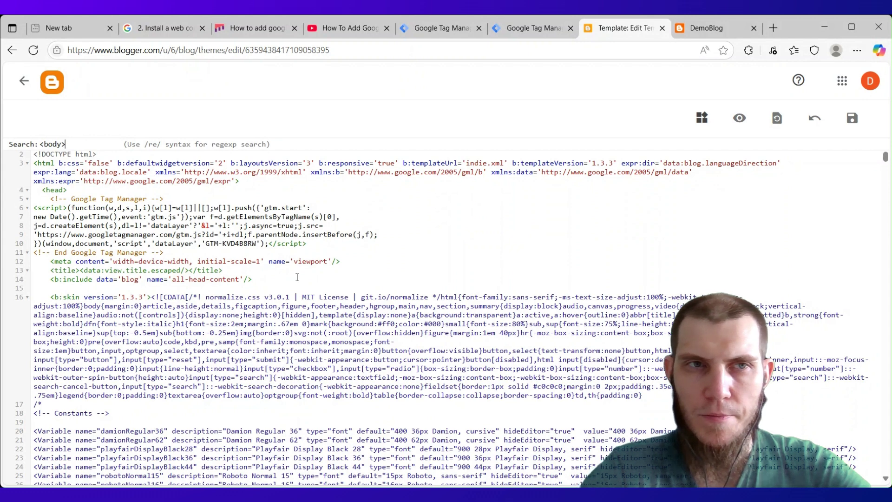
{"action": "key", "text": "Return"}
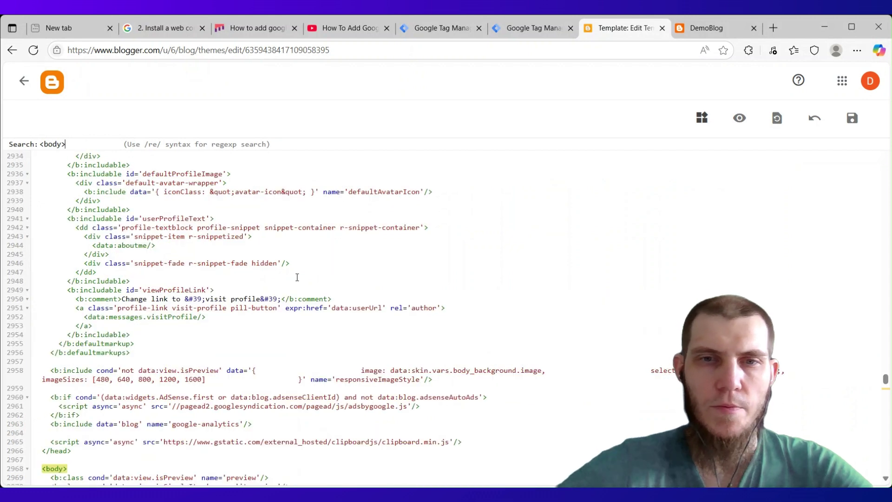
Paste the Google Tag Manager noscript snippet on a new line directly below the opening <body> tag.
{"action": "scroll", "coordinate": [296, 274], "scroll_direction": "down", "scroll_amount": 5}
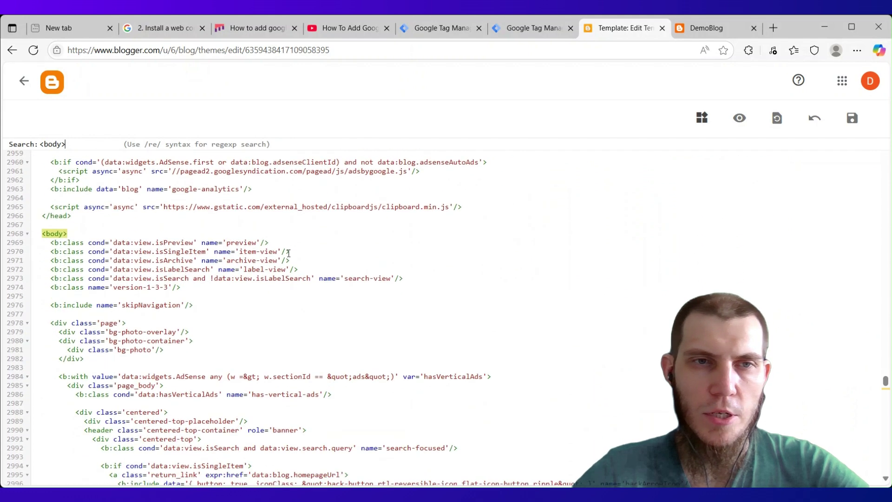
{"action": "left_click", "coordinate": [81, 233]}
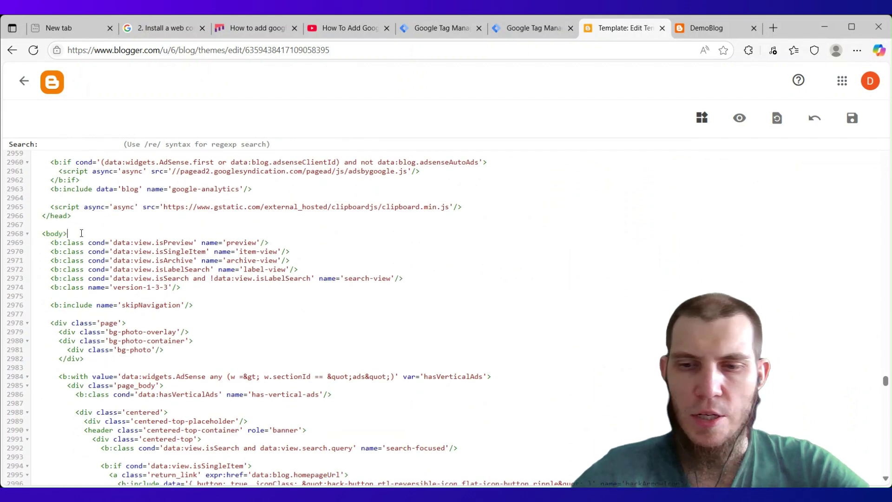
{"action": "key", "text": "Return"}
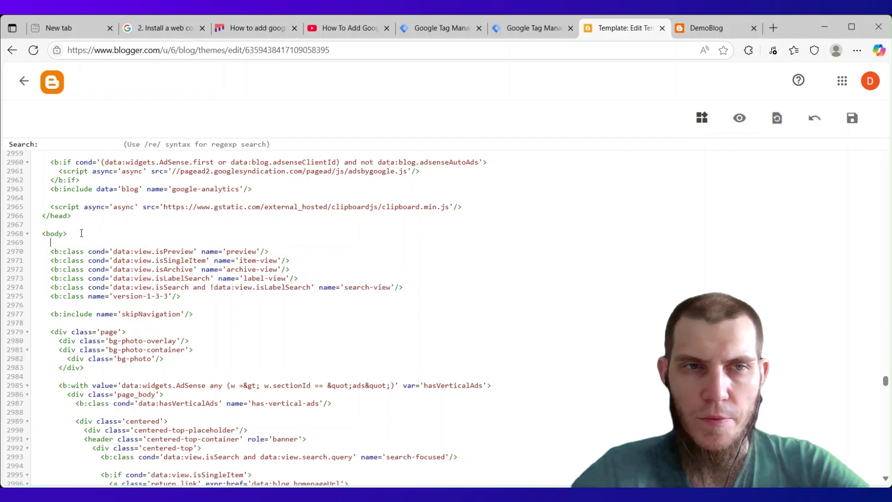
{"action": "key", "text": "ctrl+v"}
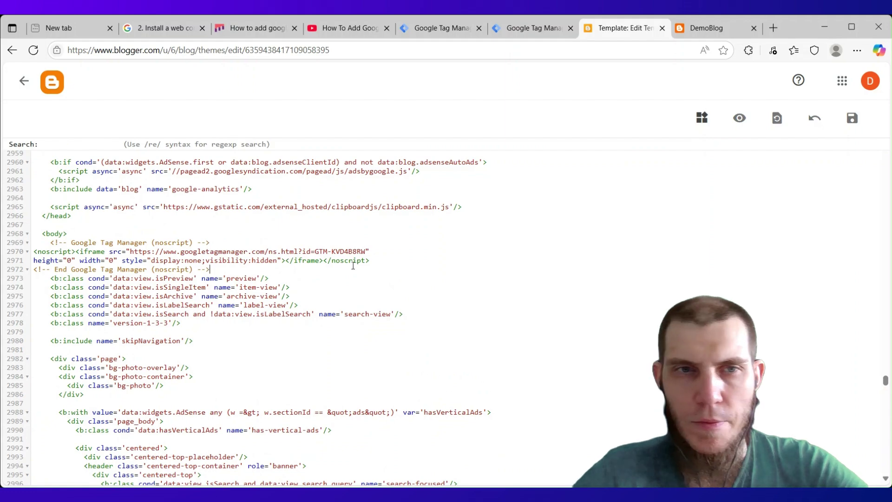
Review the Google Tag Manager snippet in the theme's head section and try to save the theme.
{"action": "scroll", "coordinate": [356, 266], "scroll_direction": "up", "scroll_amount": 20}
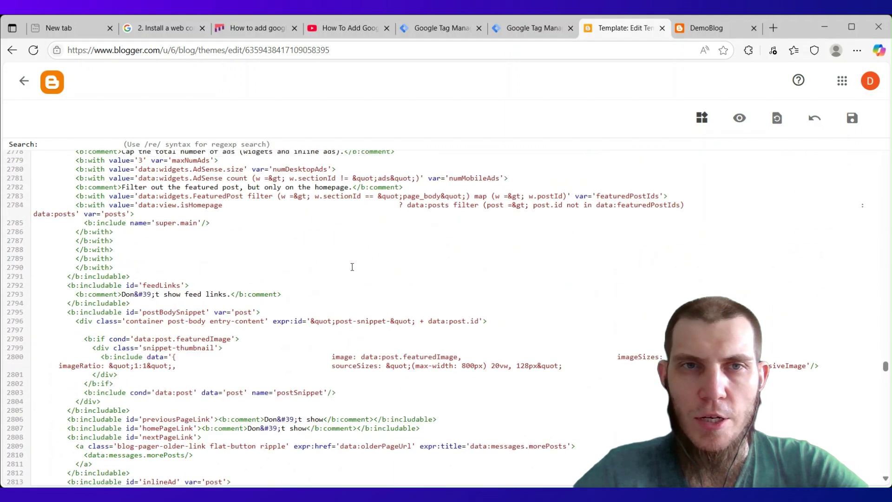
{"action": "scroll", "coordinate": [352, 267], "scroll_direction": "up", "scroll_amount": 9}
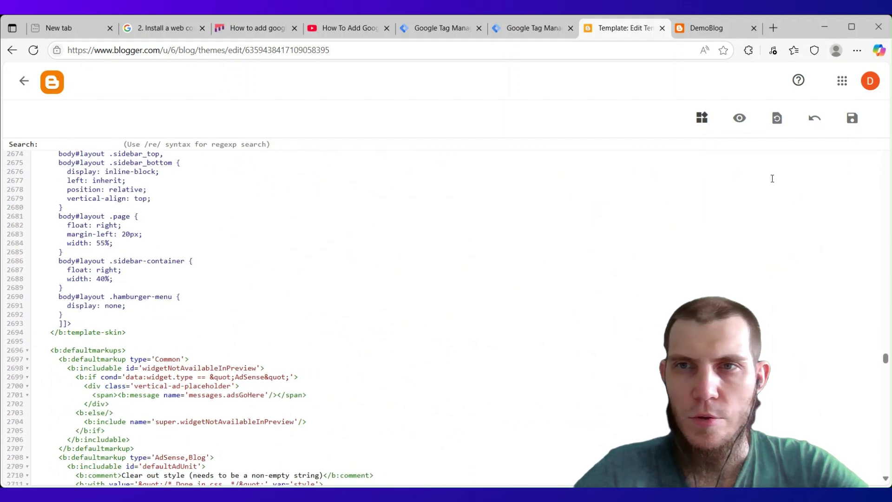
{"action": "left_click_drag", "start_coordinate": [885, 358], "coordinate": [860, 144]}
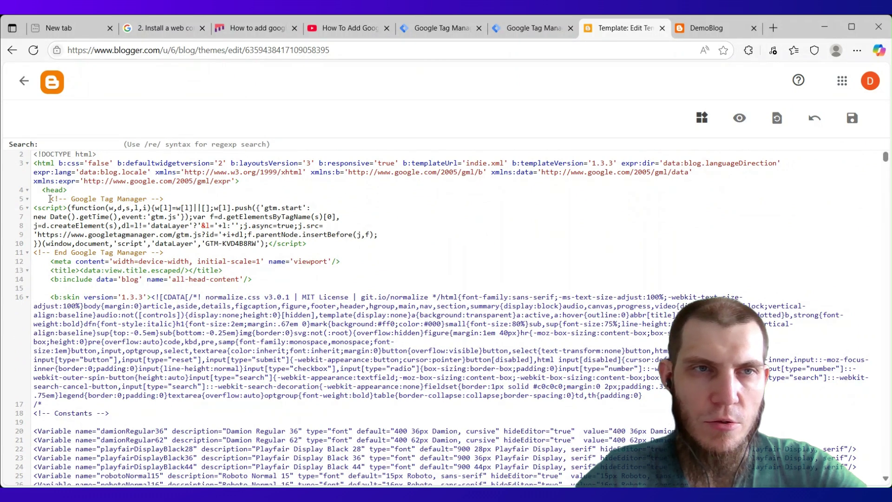
{"action": "left_click_drag", "start_coordinate": [50, 199], "coordinate": [208, 249]}
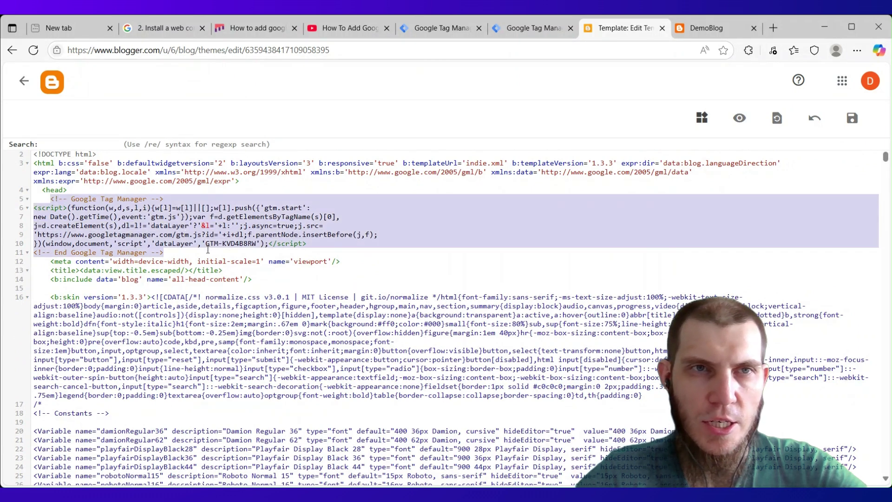
{"action": "left_click", "coordinate": [172, 251]}
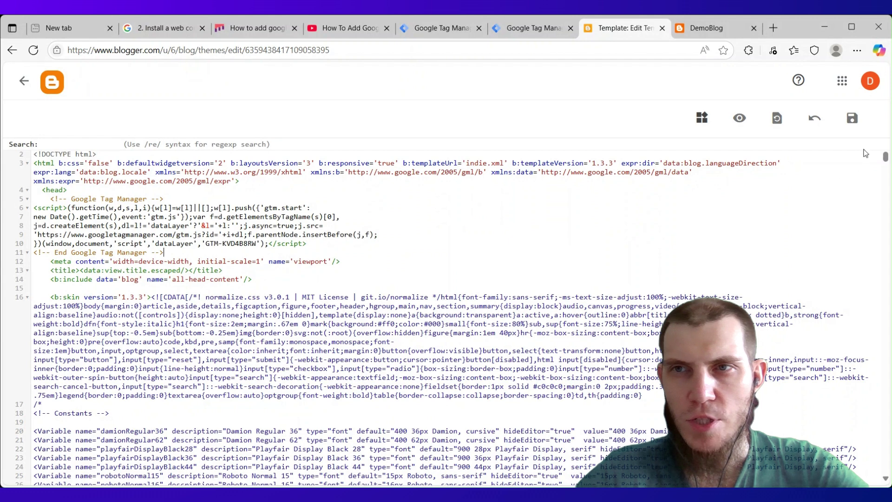
{"action": "left_click", "coordinate": [851, 119]}
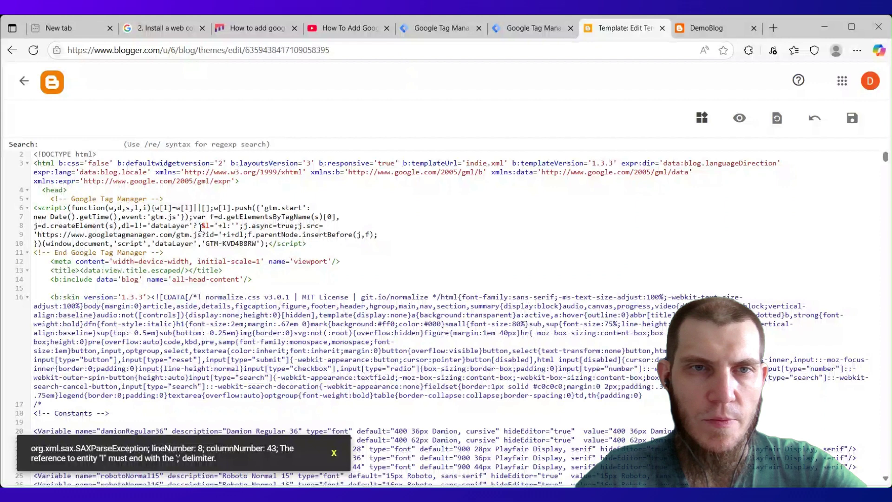
Replace the & before l= on line 8 of the head's Google Tag Manager snippet with &amp; and save the theme.
{"action": "left_click", "coordinate": [353, 264]}
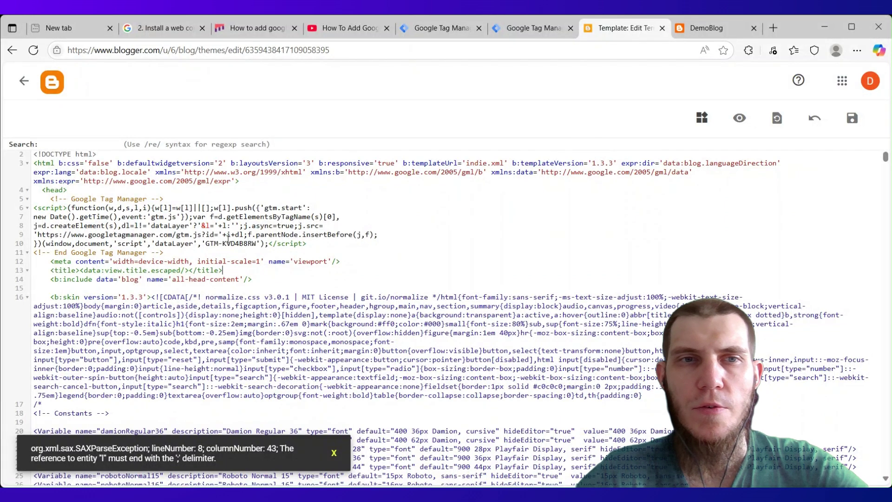
{"action": "left_click", "coordinate": [204, 226]}
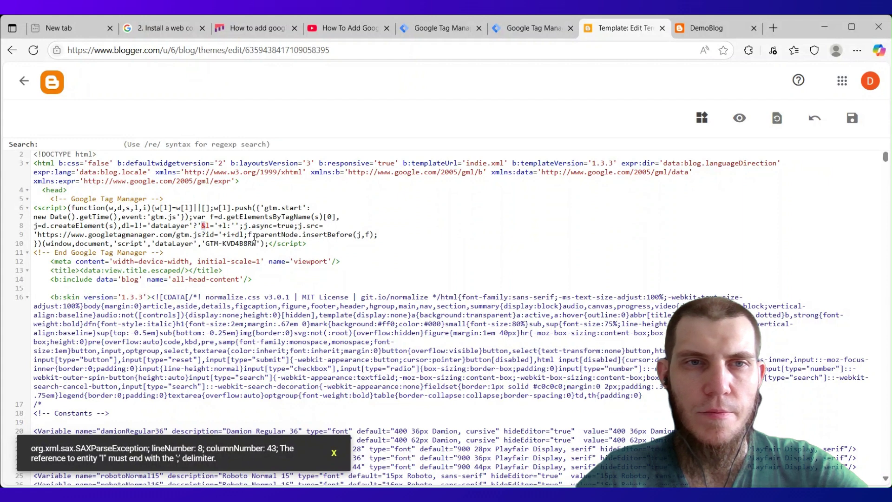
{"action": "type", "text": "amp;"}
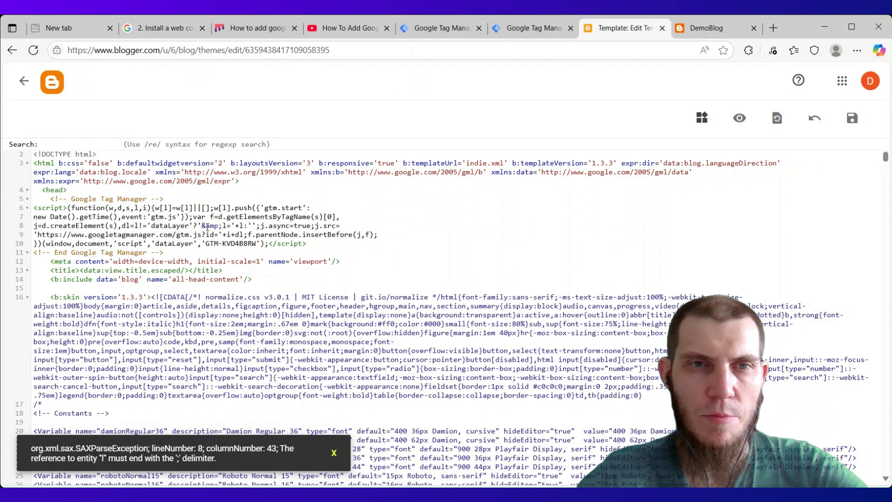
{"action": "left_click_drag", "start_coordinate": [206, 226], "coordinate": [224, 226]}
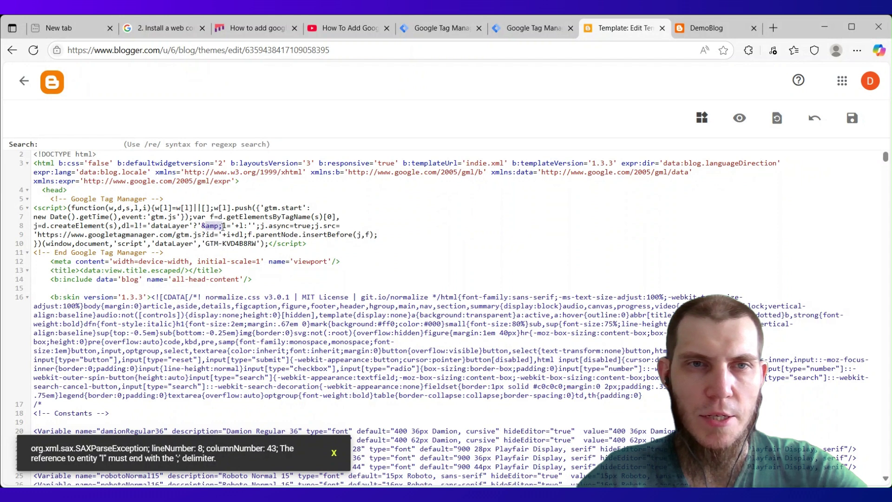
{"action": "left_click", "coordinate": [203, 226]}
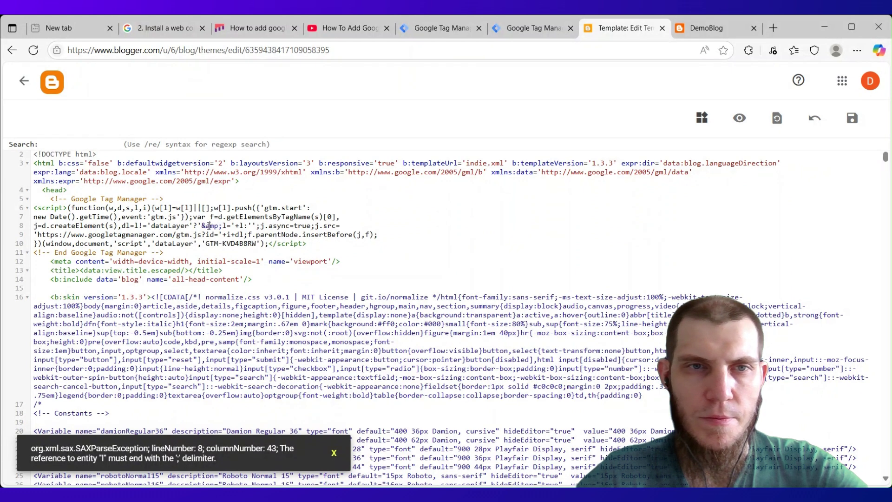
{"action": "left_click_drag", "start_coordinate": [202, 226], "coordinate": [223, 226]}
{"action": "left_click", "coordinate": [365, 234]}
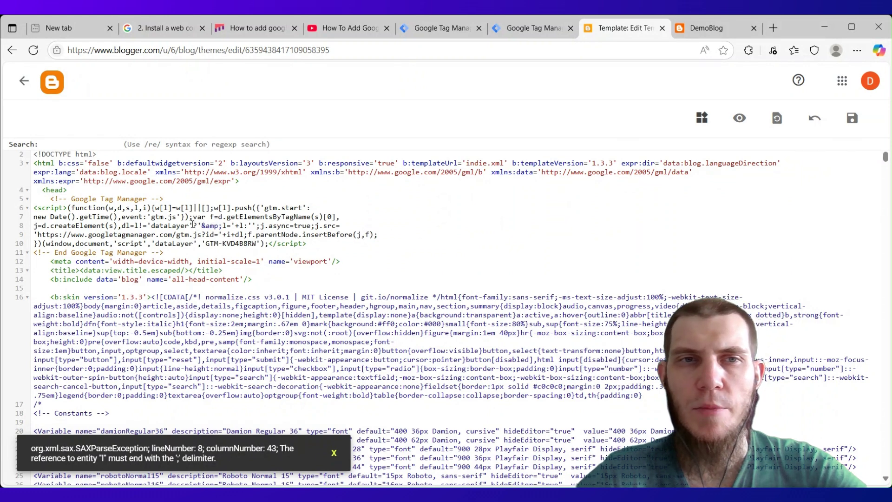
{"action": "left_click_drag", "start_coordinate": [203, 227], "coordinate": [222, 227]}
{"action": "left_click", "coordinate": [388, 238]}
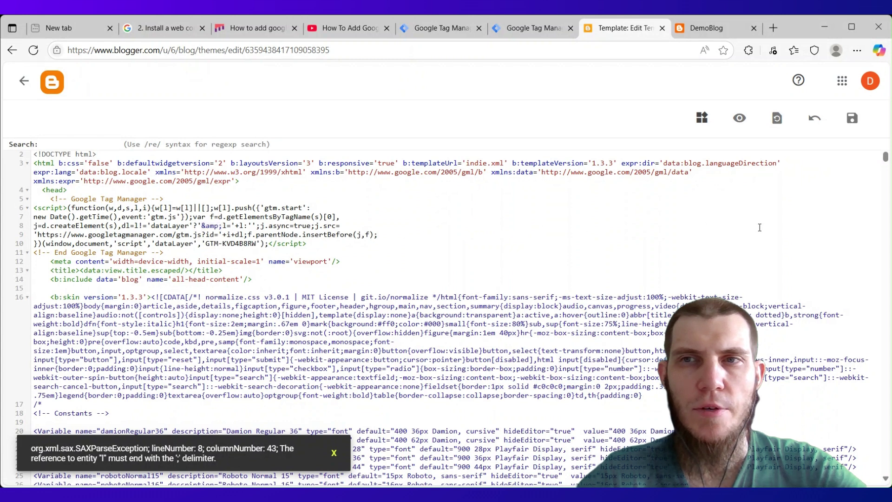
{"action": "left_click", "coordinate": [848, 124]}
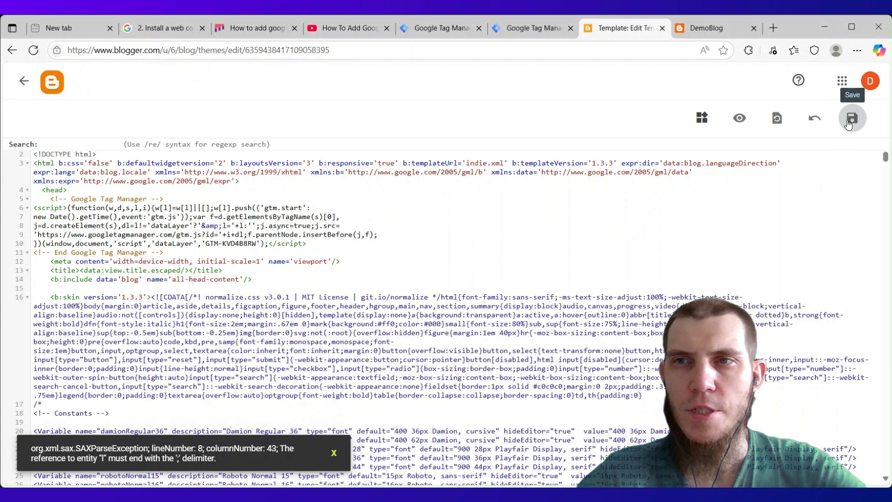
{"action": "left_click", "coordinate": [848, 124]}
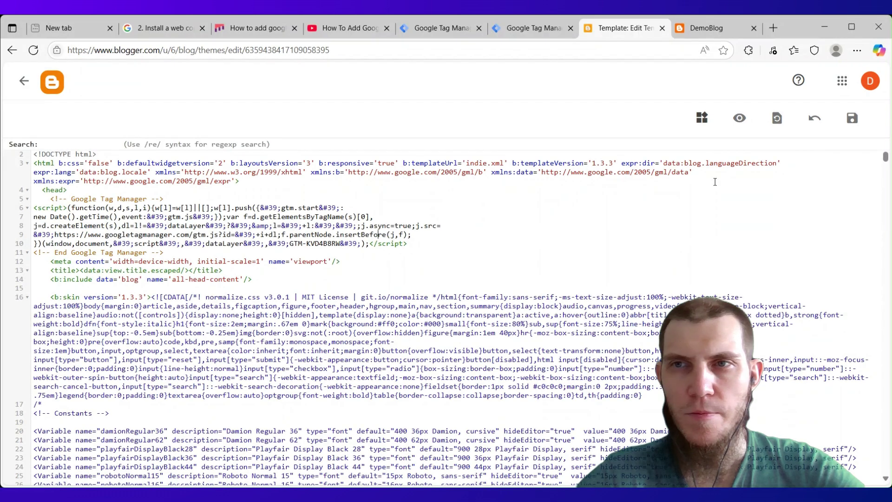
Return to the blog's theme overview and reopen the Contempo Light theme's HTML to check the saved code.
{"action": "left_click", "coordinate": [23, 84]}
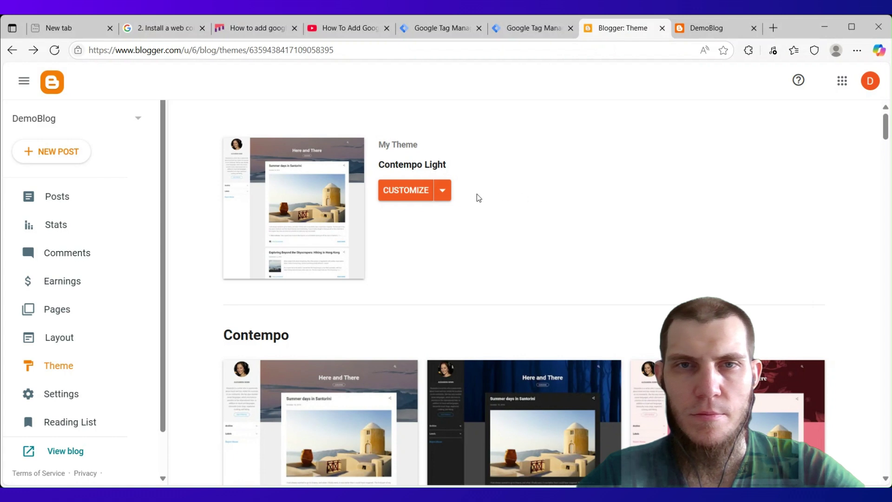
{"action": "left_click", "coordinate": [443, 192]}
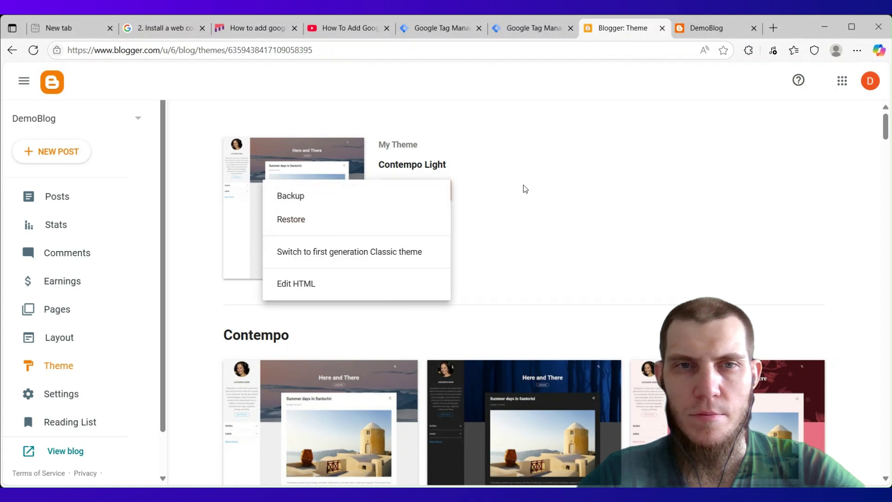
{"action": "left_click", "coordinate": [544, 189]}
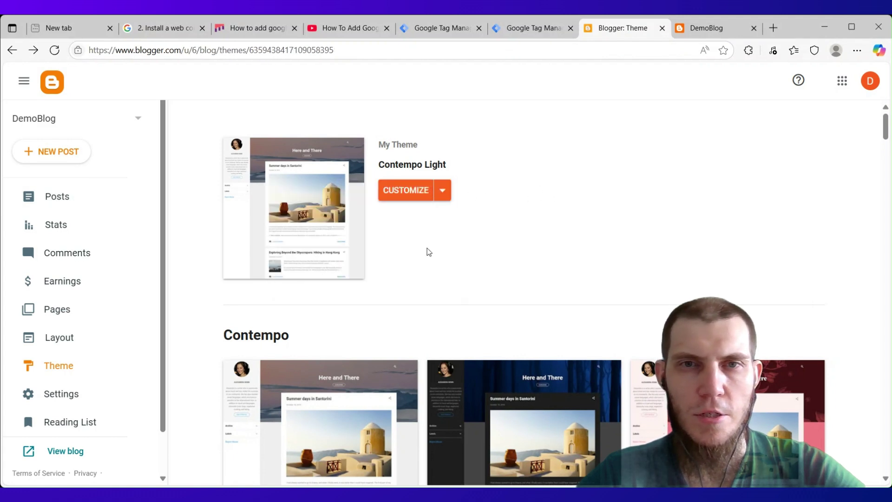
{"action": "left_click", "coordinate": [442, 190]}
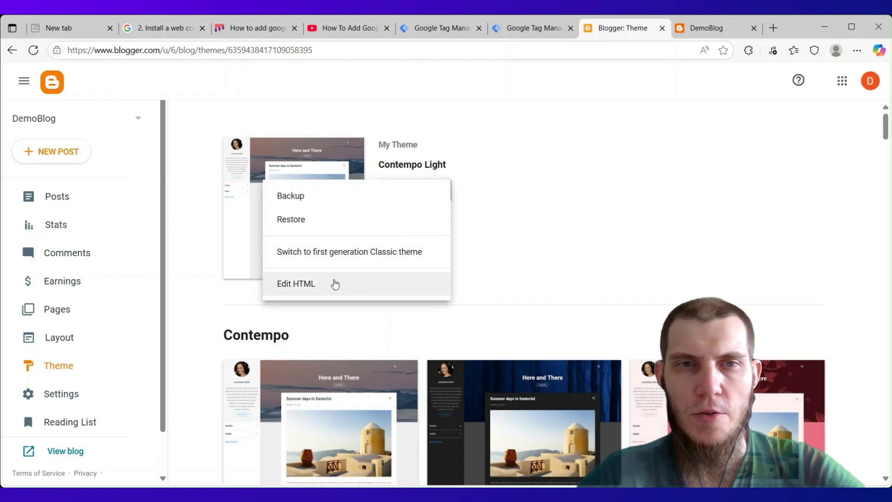
{"action": "left_click", "coordinate": [336, 285]}
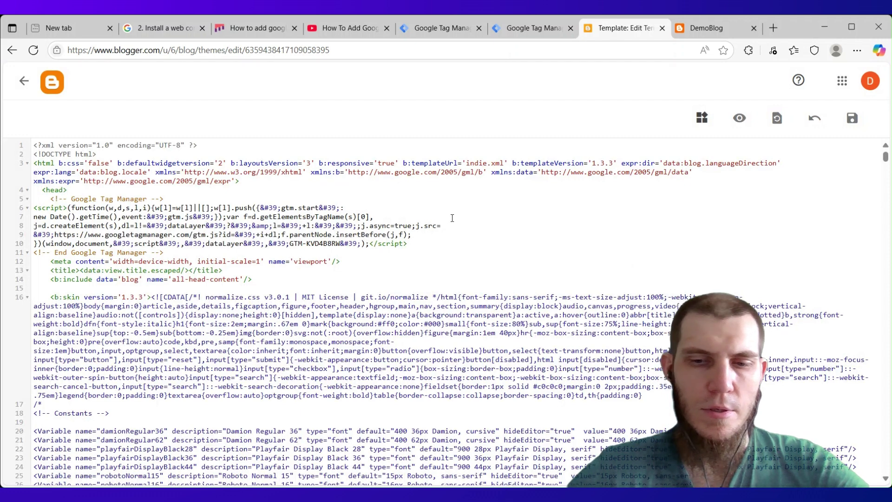
Search the theme's HTML for <body>, check the noscript snippet below it, and return to the theme overview.
{"action": "key", "text": "ctrl+f"}
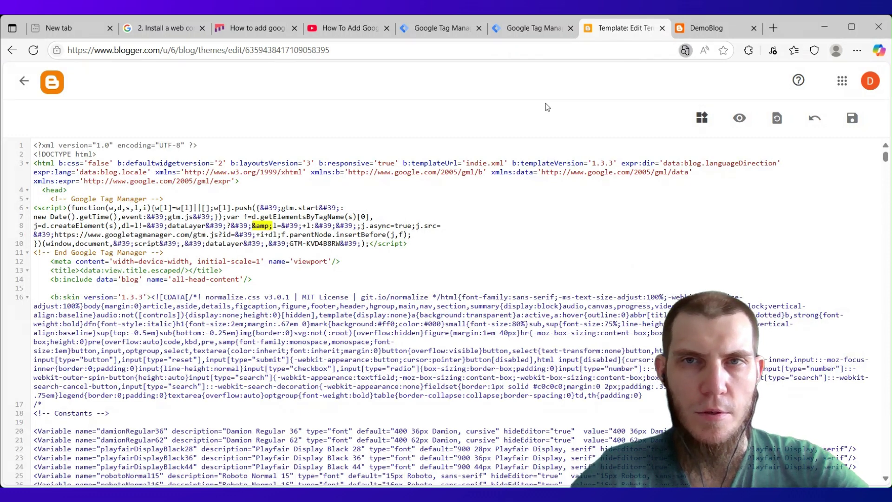
{"action": "key", "text": "Escape"}
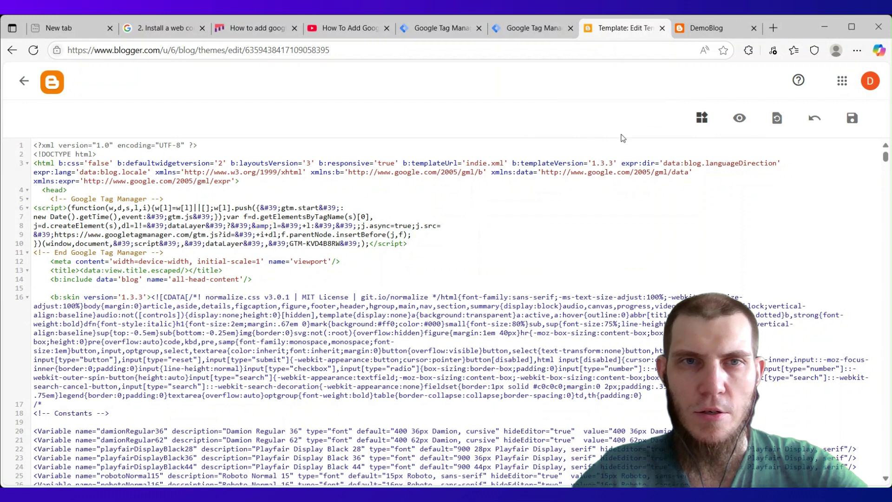
{"action": "left_click", "coordinate": [262, 185]}
{"action": "key", "text": "ctrl+f"}
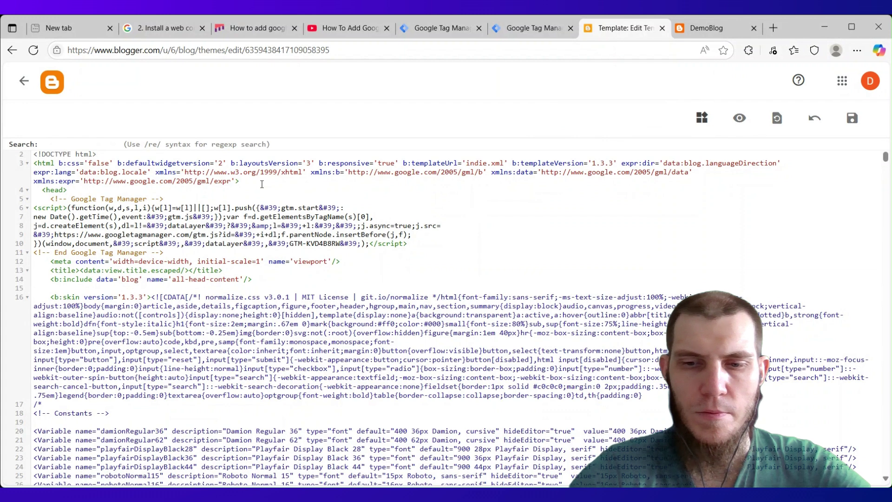
{"action": "type", "text": "<b"}
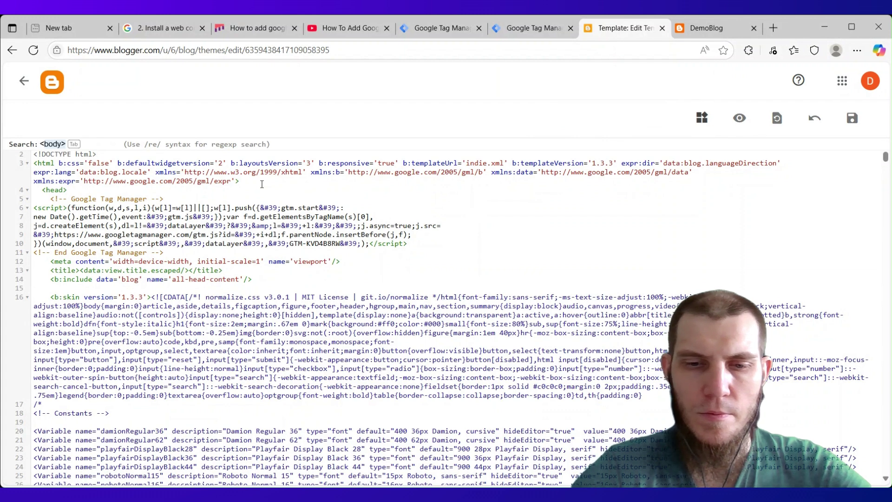
{"action": "type", "text": "odu"}
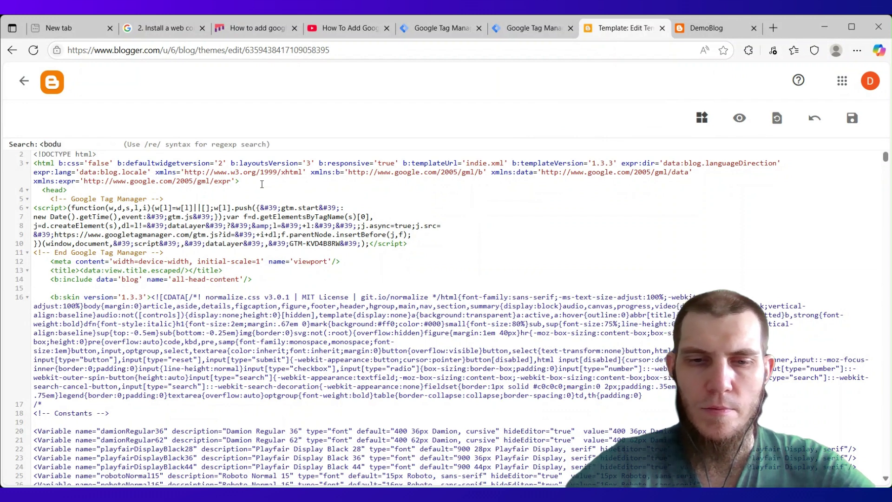
{"action": "type", "text": "y"}
{"action": "key", "text": "Return"}
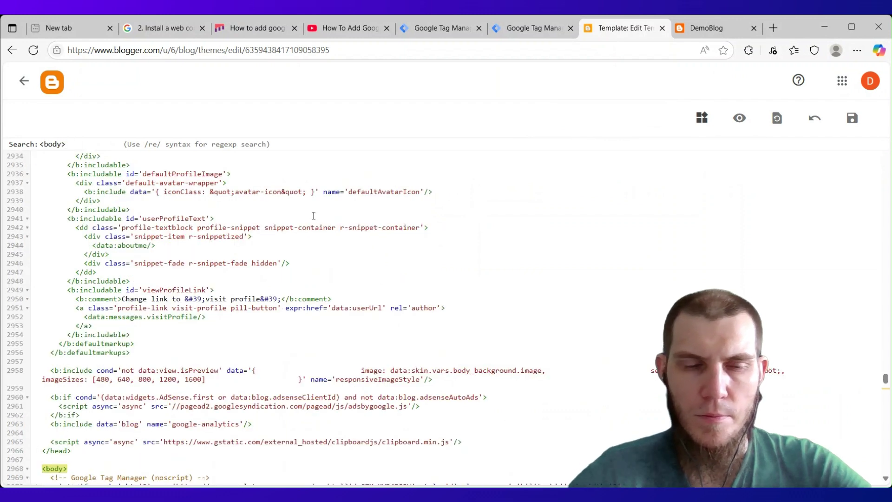
{"action": "scroll", "coordinate": [262, 184], "scroll_direction": "down", "scroll_amount": 3}
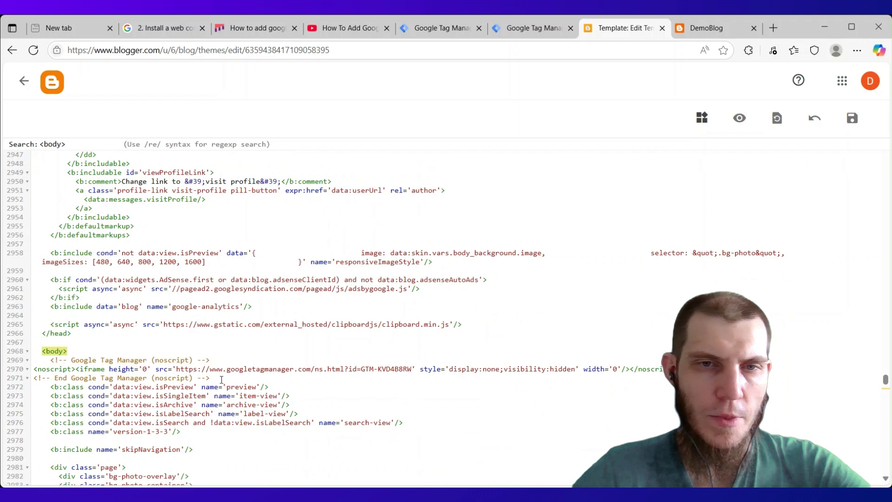
{"action": "left_click_drag", "start_coordinate": [887, 382], "coordinate": [873, 136]}
{"action": "left_click", "coordinate": [27, 89]}
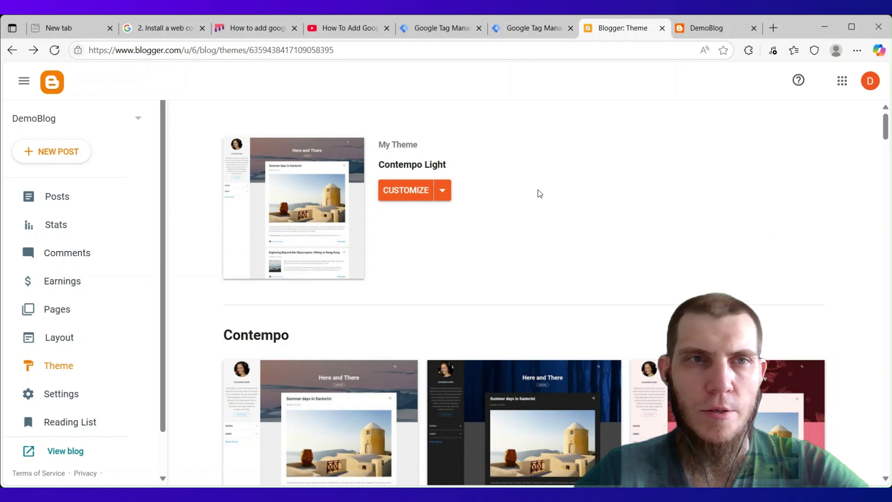
Review the head and body snippets in Google Tag Manager's install instructions, switching between them and the Blogger theme overview.
{"action": "left_click", "coordinate": [523, 29]}
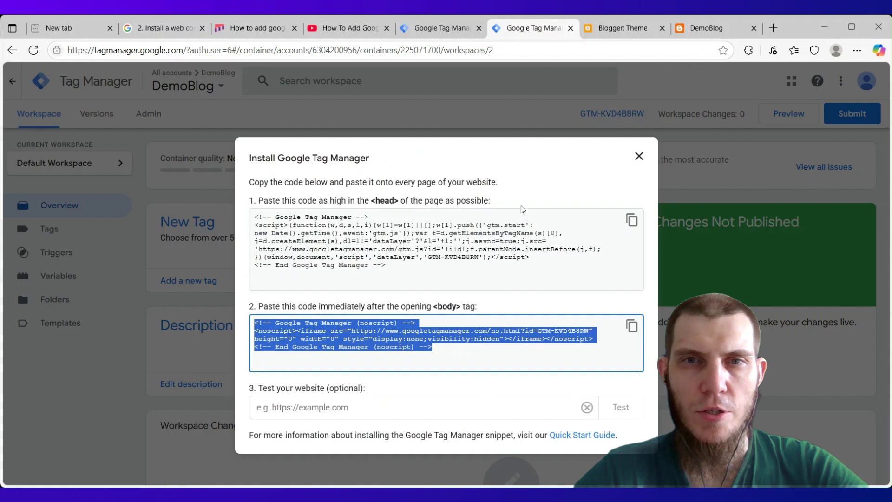
{"action": "left_click", "coordinate": [531, 188]}
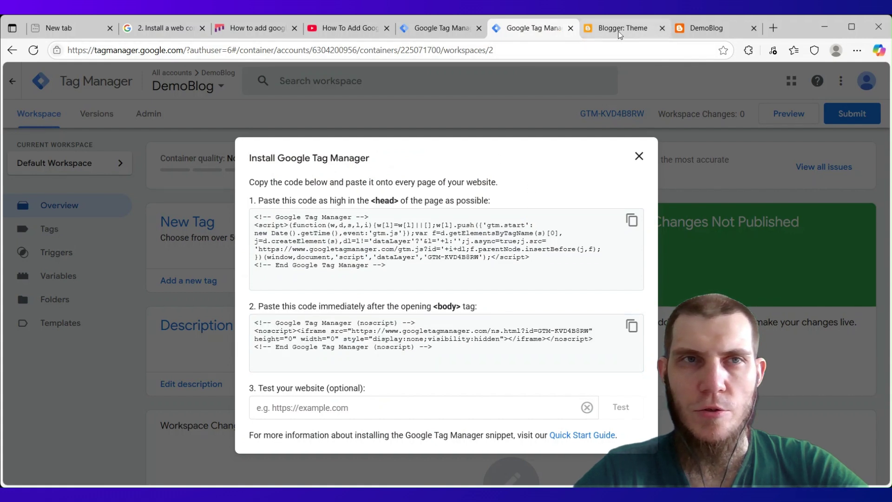
{"action": "left_click", "coordinate": [620, 32]}
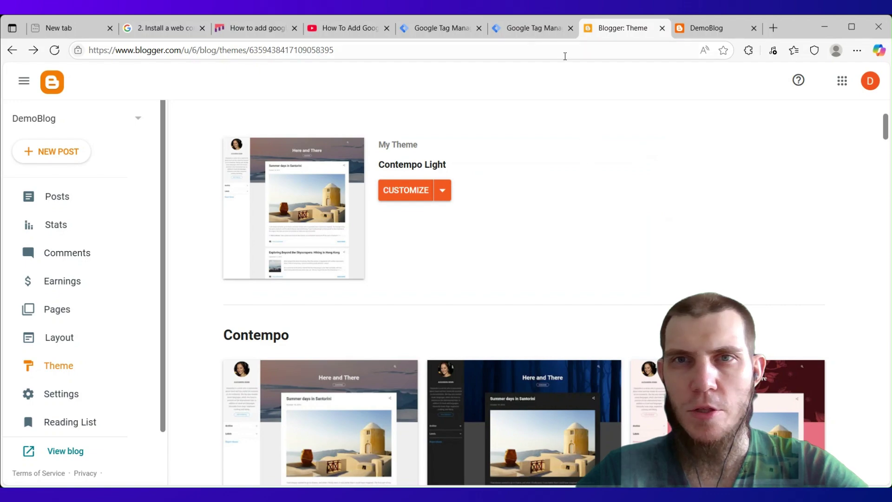
{"action": "left_click", "coordinate": [533, 30]}
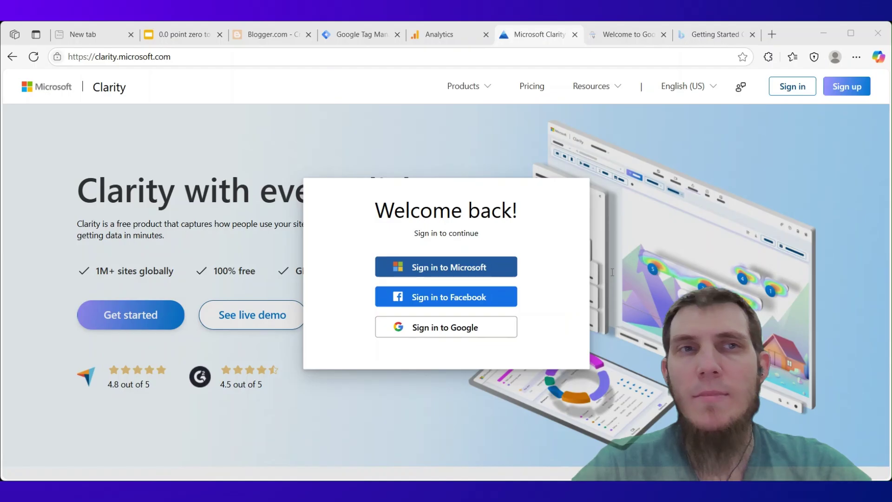